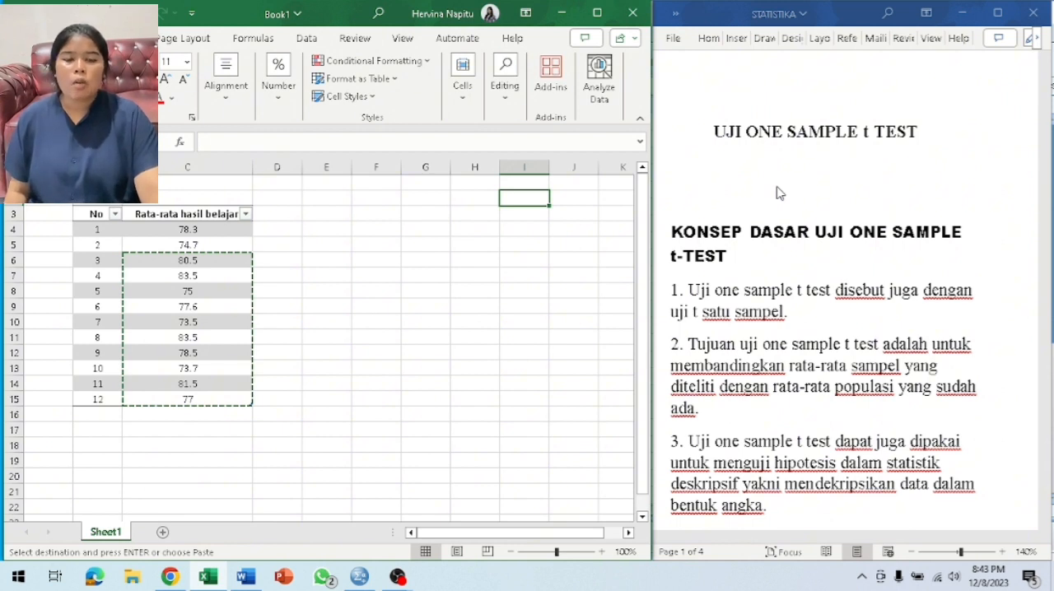
# Read the Word document on the one sample t-test, covering its basic concepts, example problem and SPSS analysis stages.
pyautogui.press('Down')
pyautogui.press('Down')
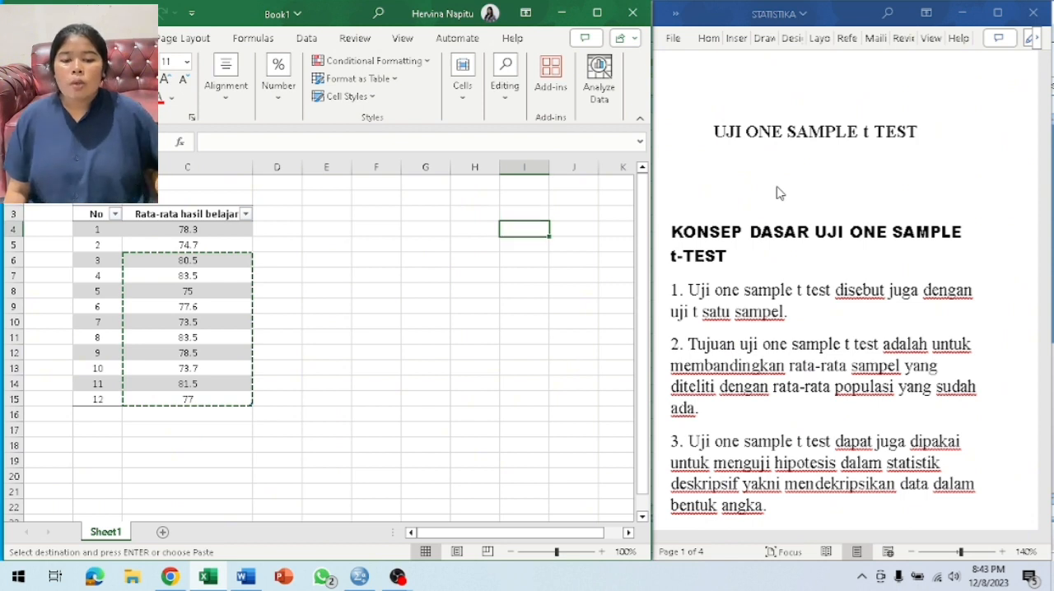
pyautogui.click(887, 176)
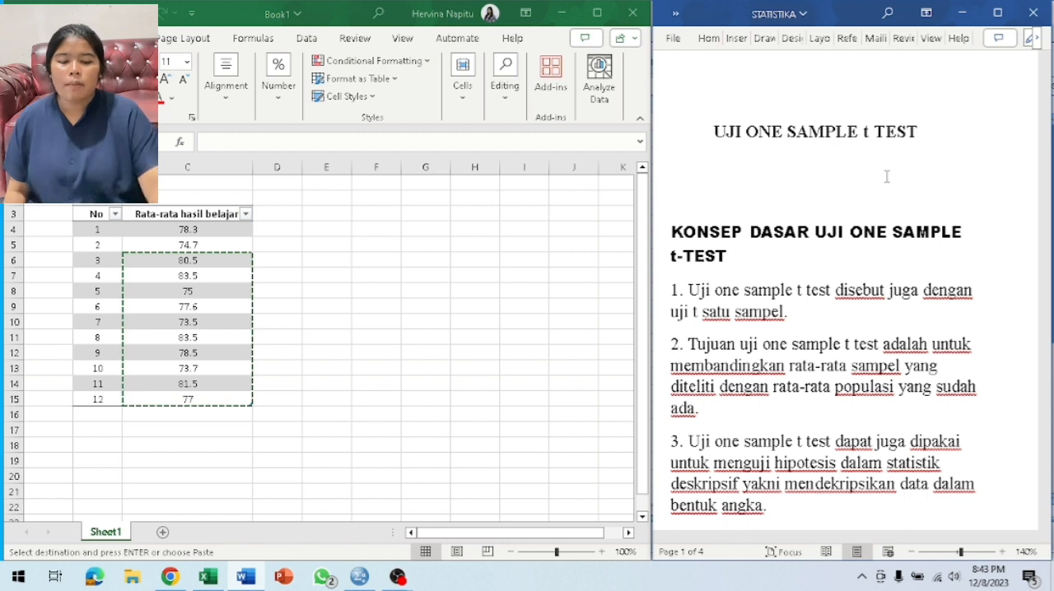
pyautogui.scroll(-1, 887, 176)
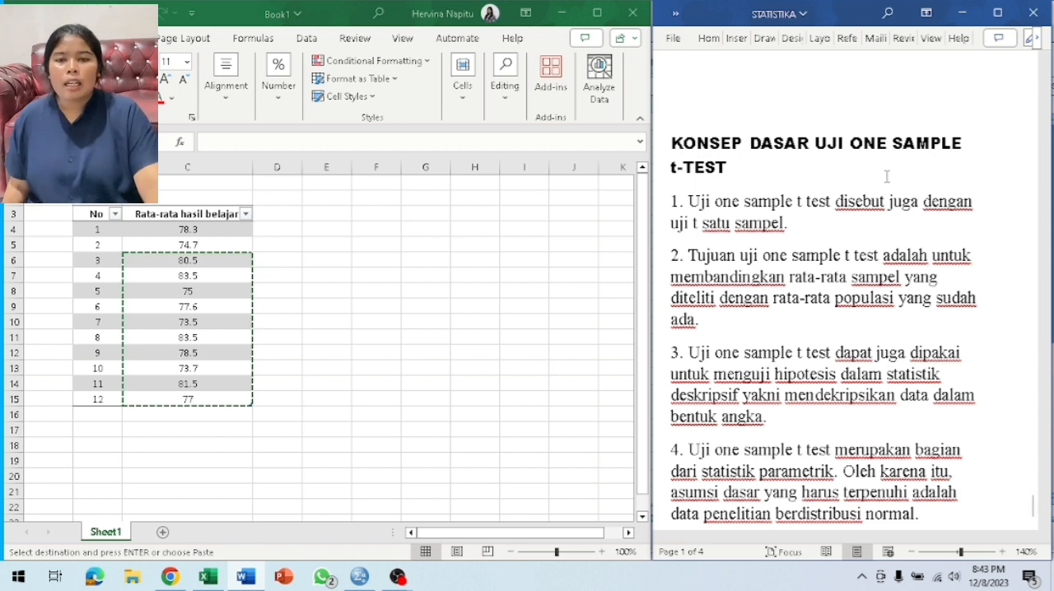
pyautogui.scroll(-1, 887, 176)
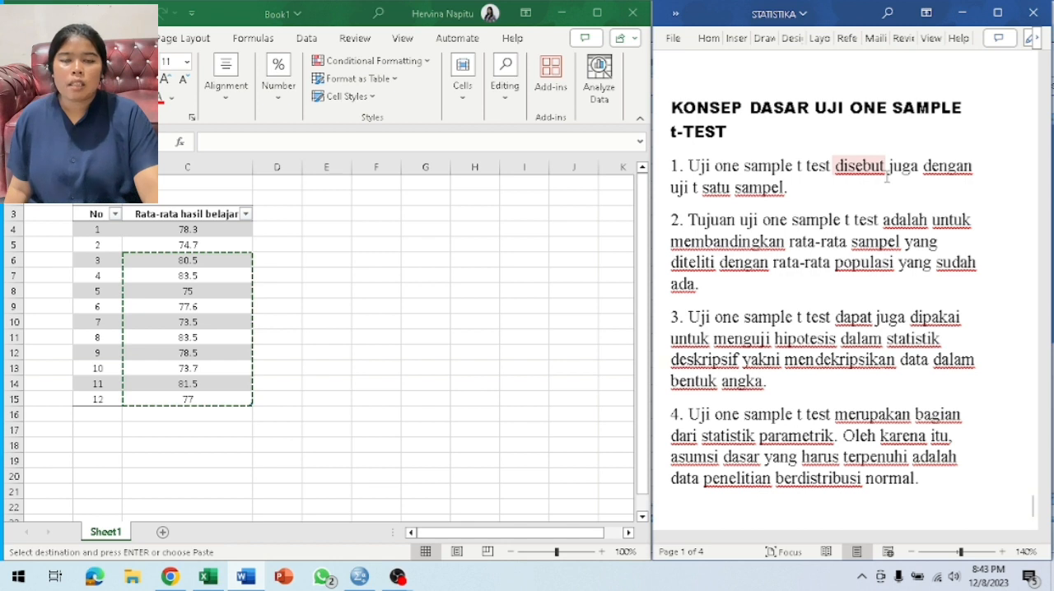
pyautogui.scroll(-8, 887, 178)
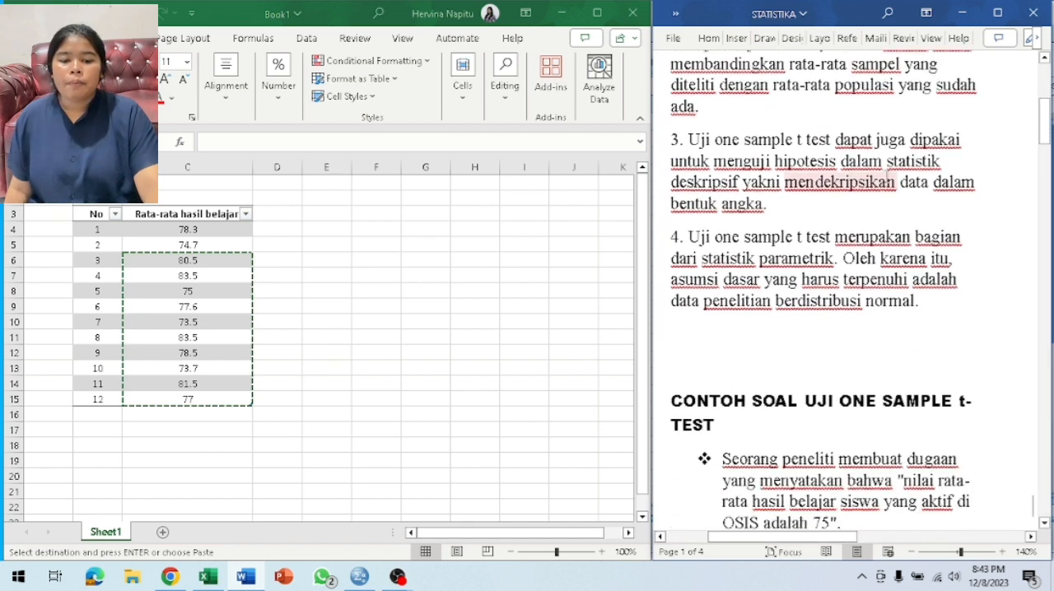
pyautogui.scroll(-2, 887, 178)
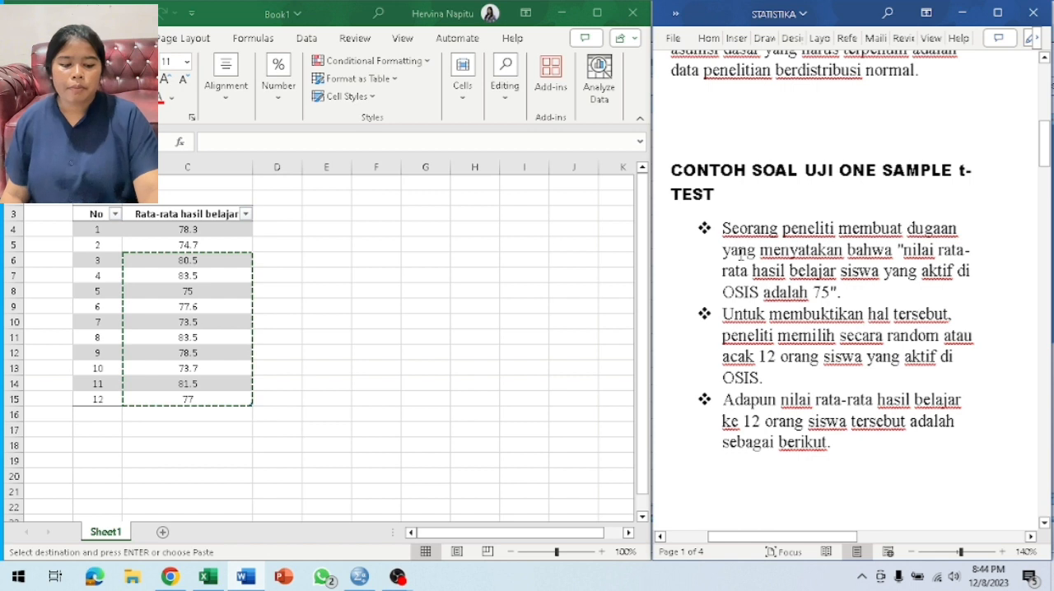
pyautogui.scroll(-6, 740, 253)
pyautogui.scroll(-4, 740, 255)
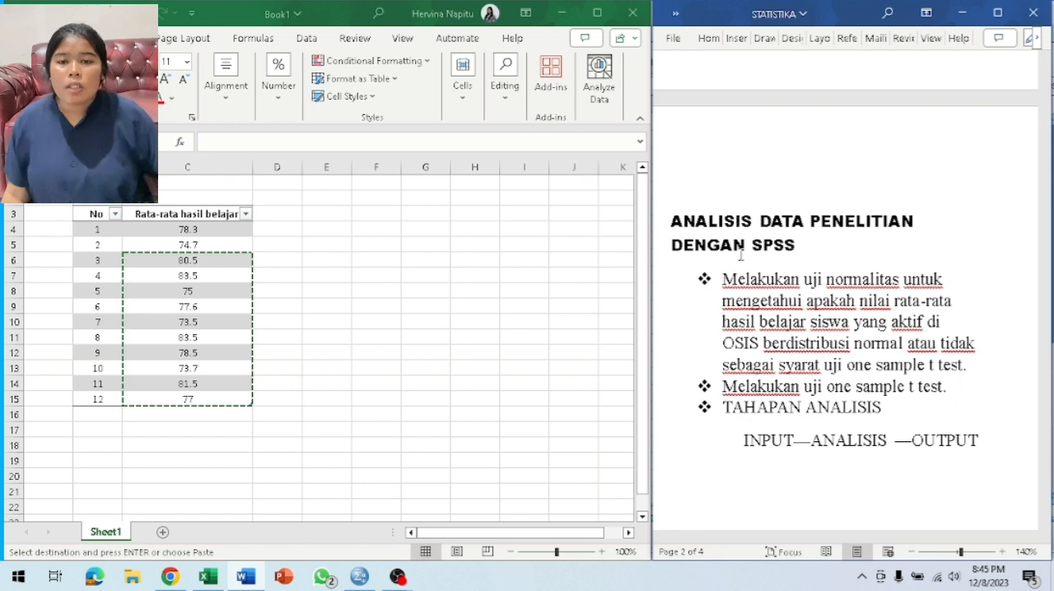
# Switch to SPSS Statistics and define a numeric variable named hasil in the first row of the variable definitions.
pyautogui.click(361, 581)
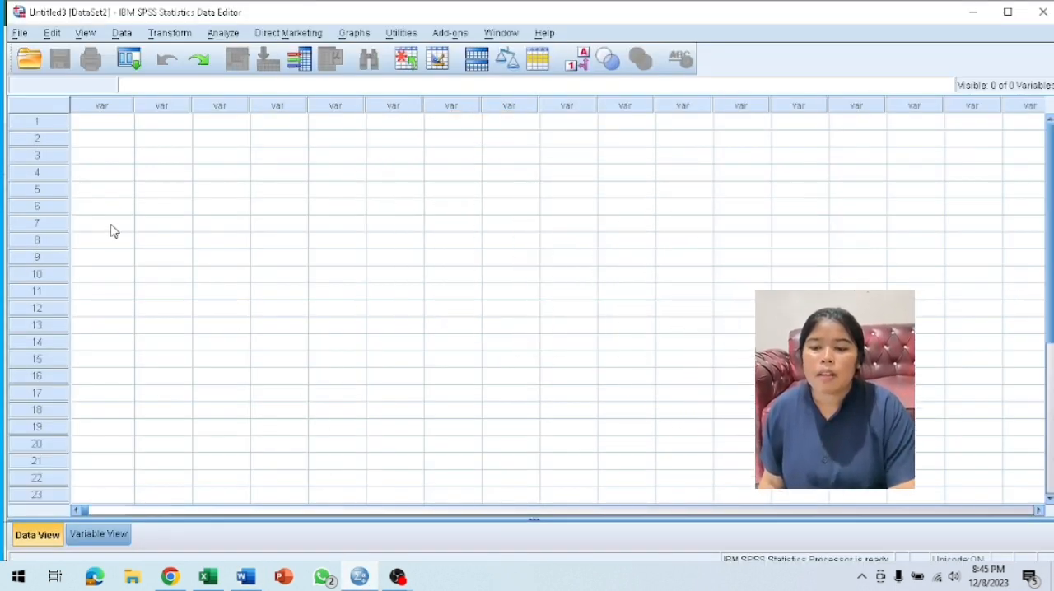
pyautogui.click(76, 123)
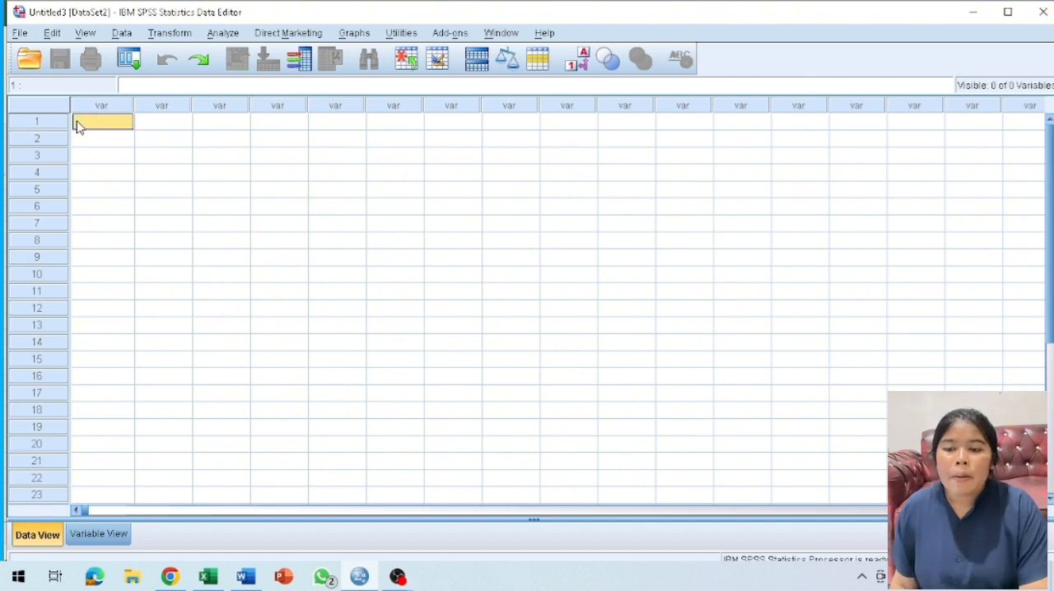
pyautogui.click(97, 537)
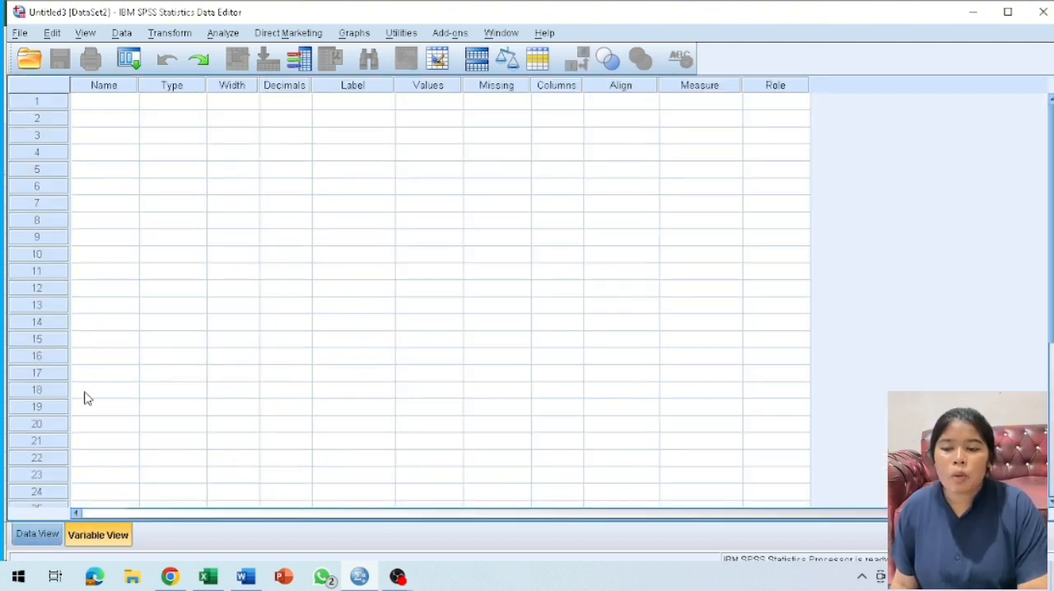
pyautogui.click(93, 107)
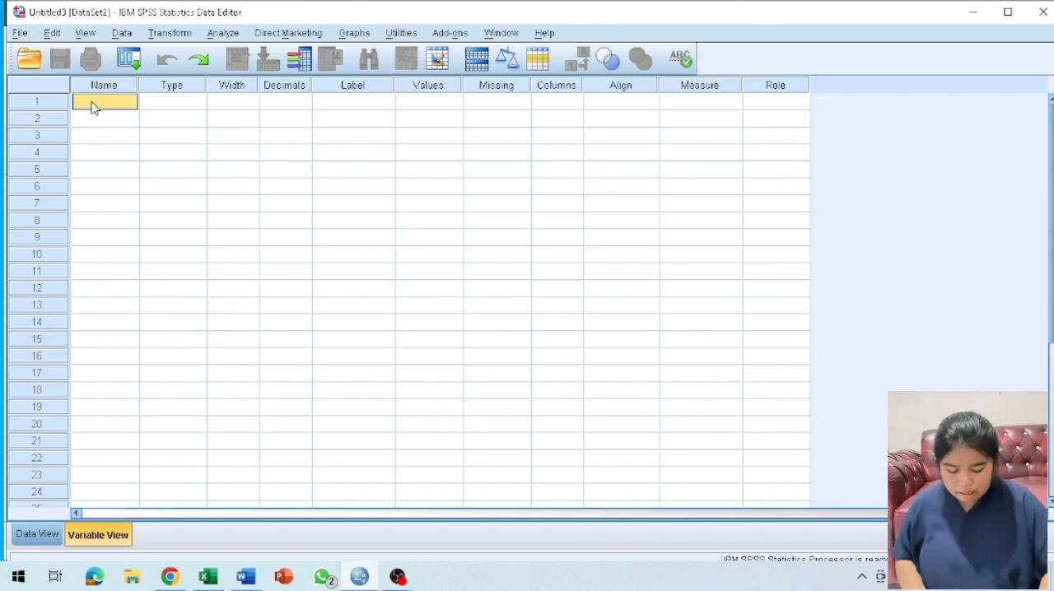
pyautogui.write('hasil')
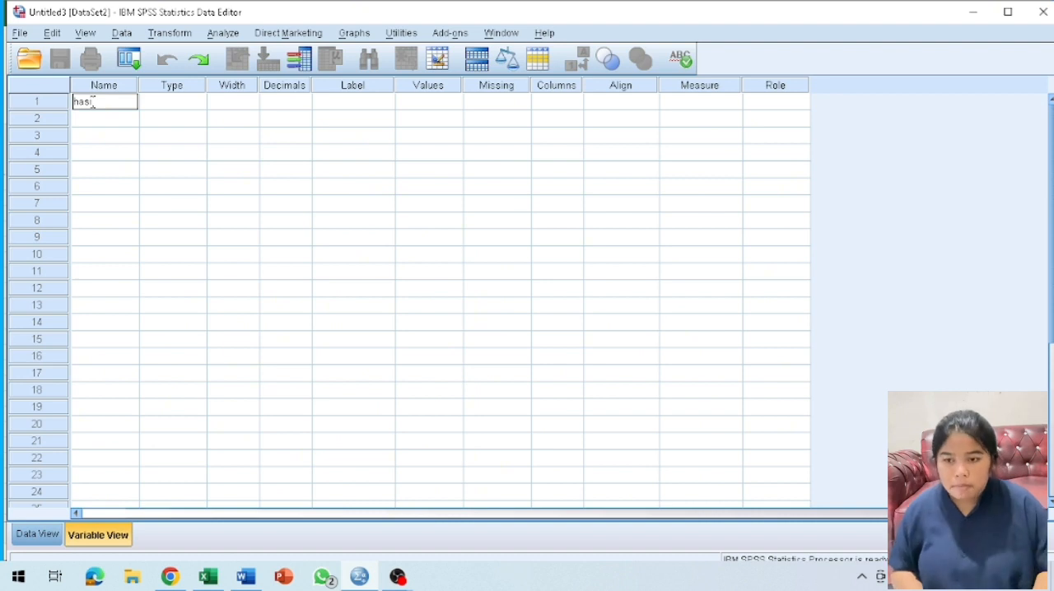
pyautogui.click(149, 106)
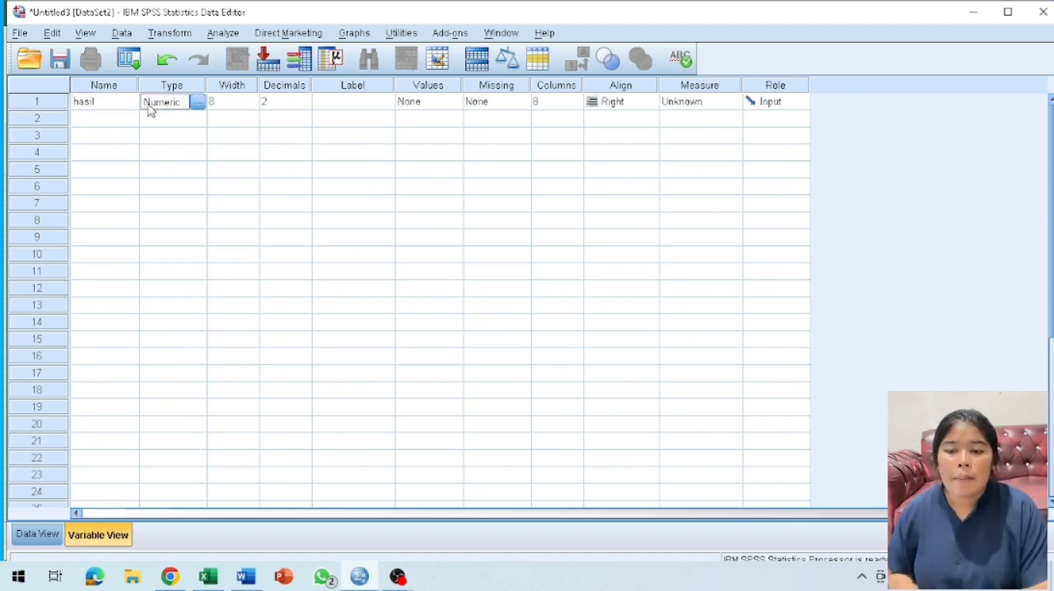
# Set the hasil variable to 1 decimal place and give it the label "hasil belajar".
pyautogui.click(290, 101)
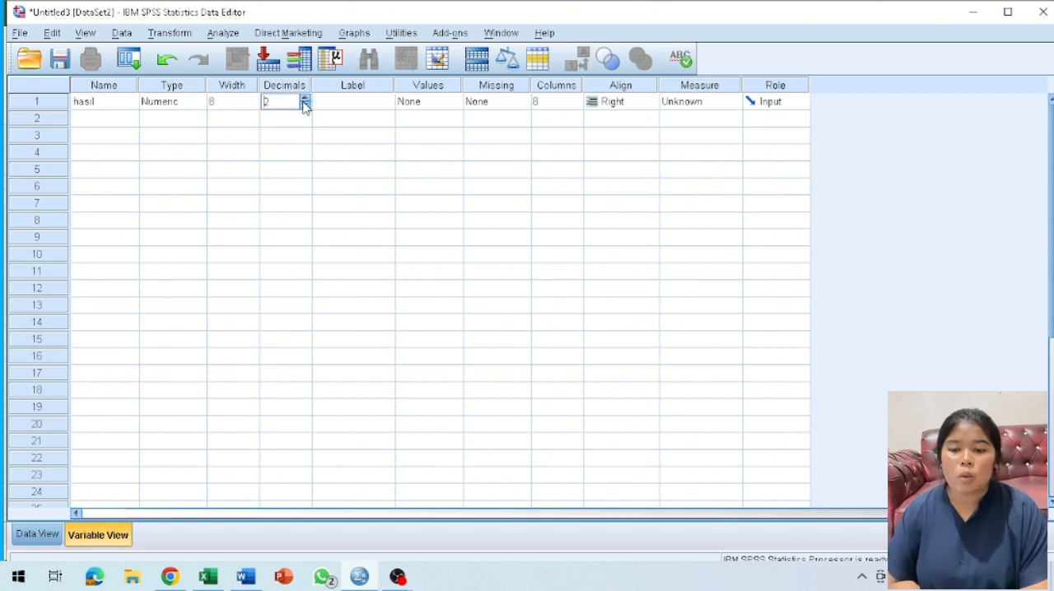
pyautogui.click(305, 104)
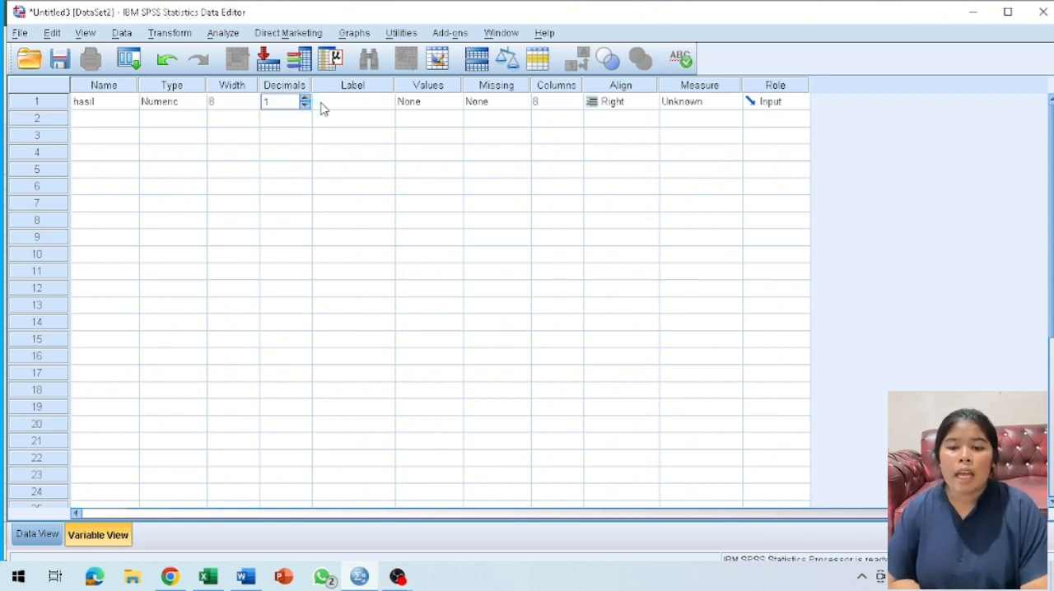
pyautogui.click(322, 105)
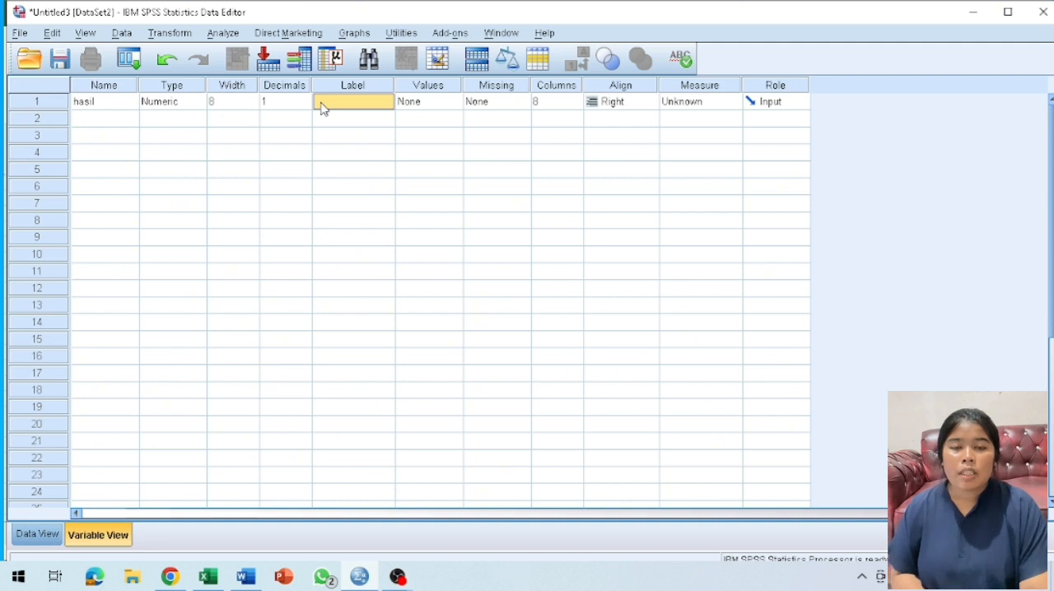
pyautogui.write('h')
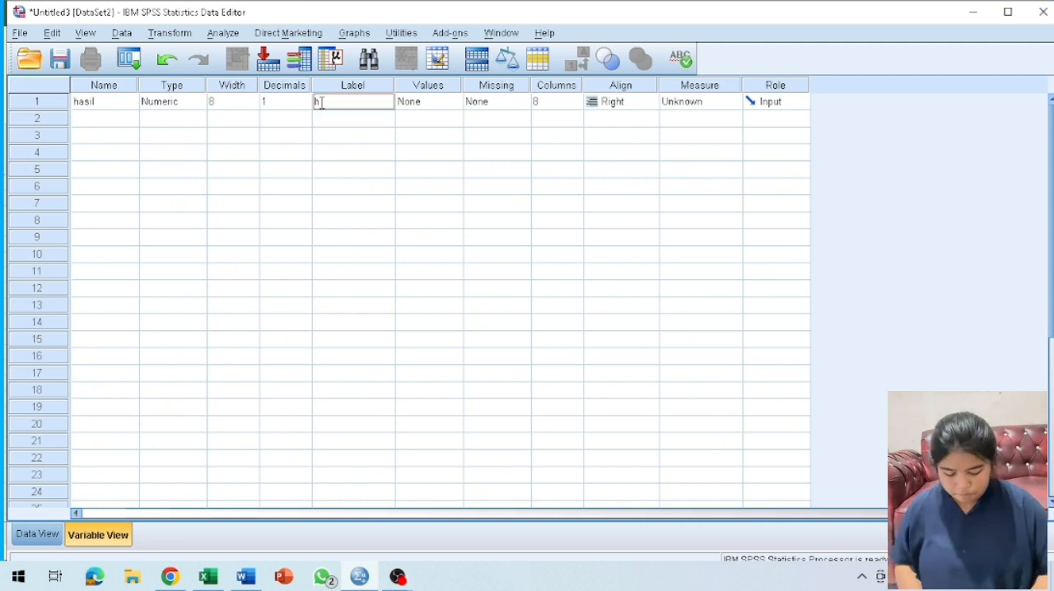
pyautogui.write('asil b')
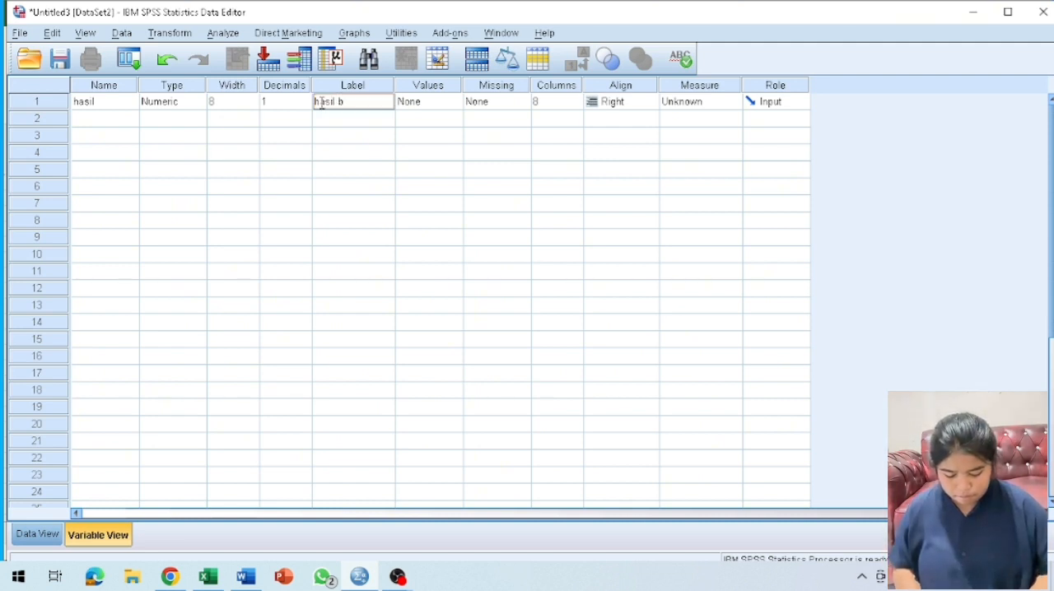
pyautogui.write('elajar')
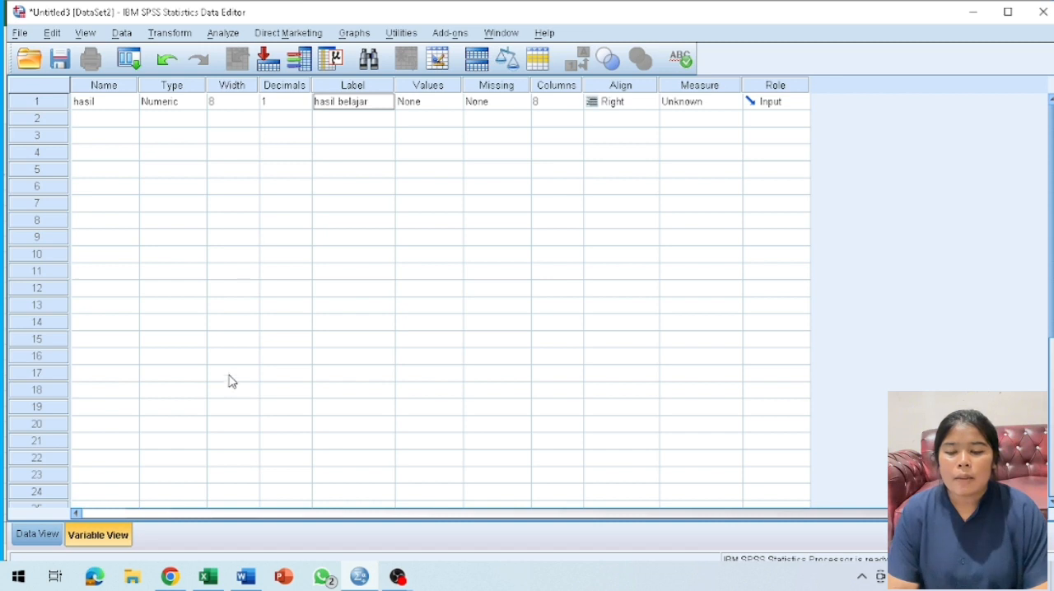
# Copy the average scores in C4:C15 of the Excel sheet into the hasil data column in SPSS, starting at case 1.
pyautogui.click(209, 581)
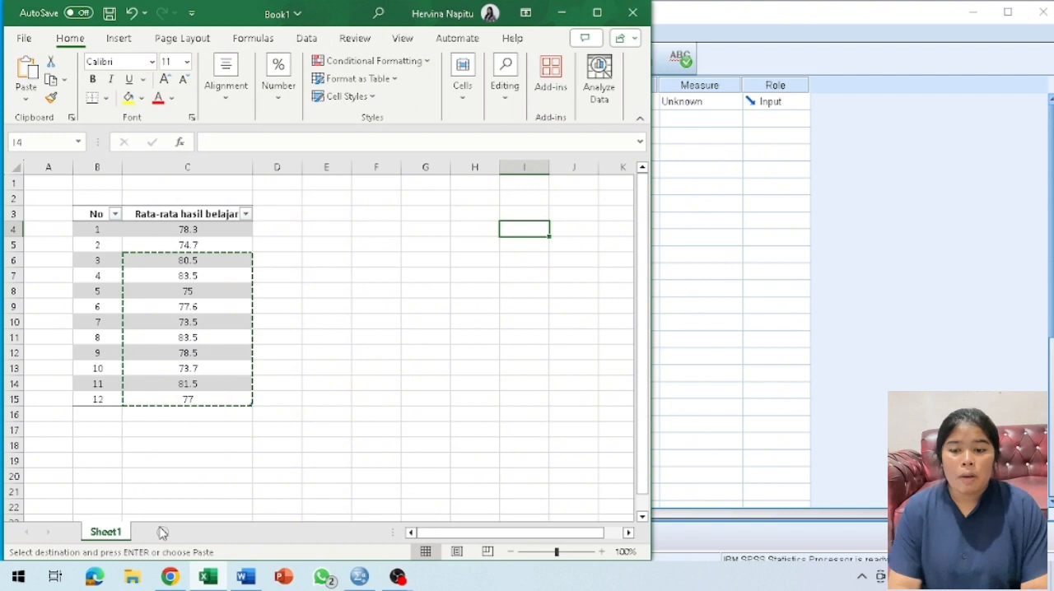
pyautogui.click(210, 578)
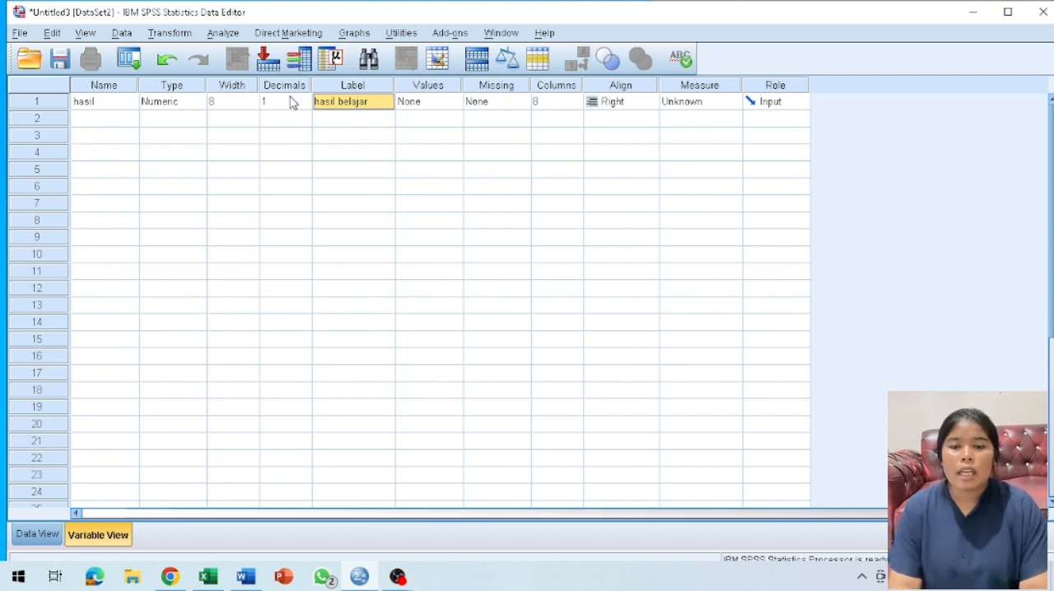
pyautogui.click(20, 535)
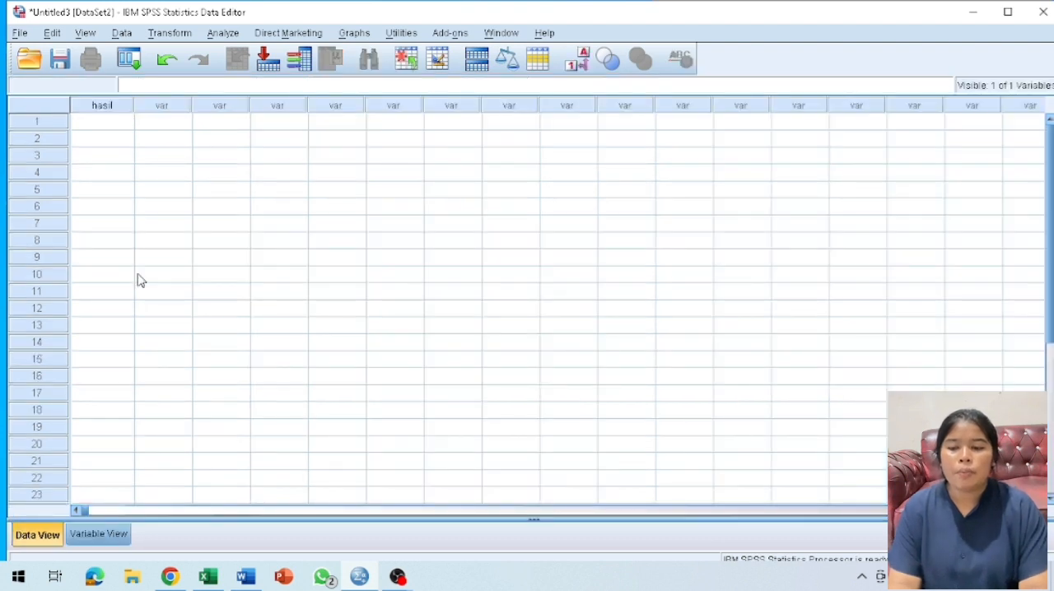
pyautogui.click(98, 127)
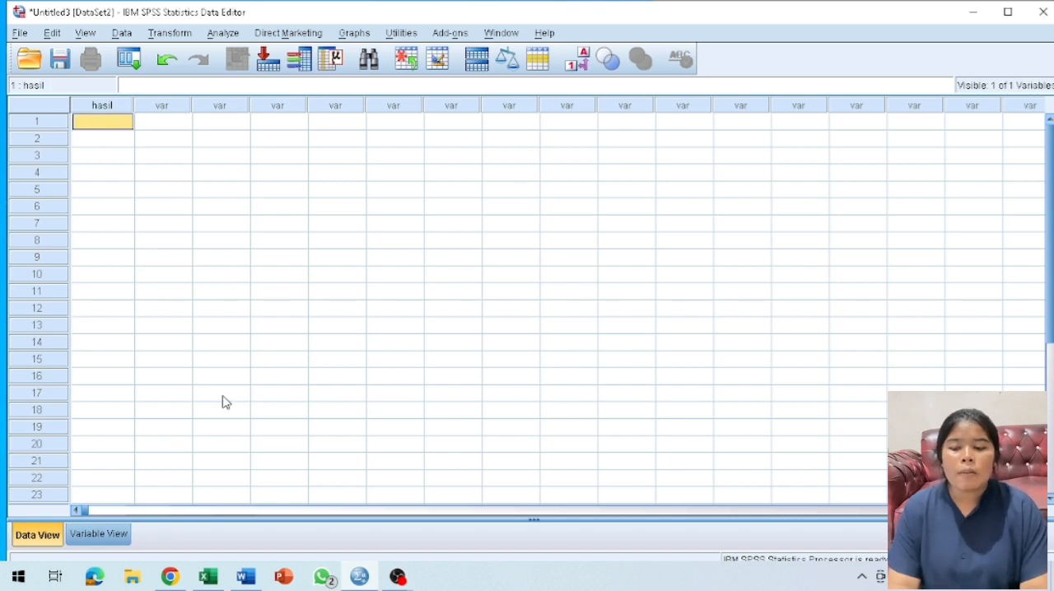
pyautogui.click(207, 578)
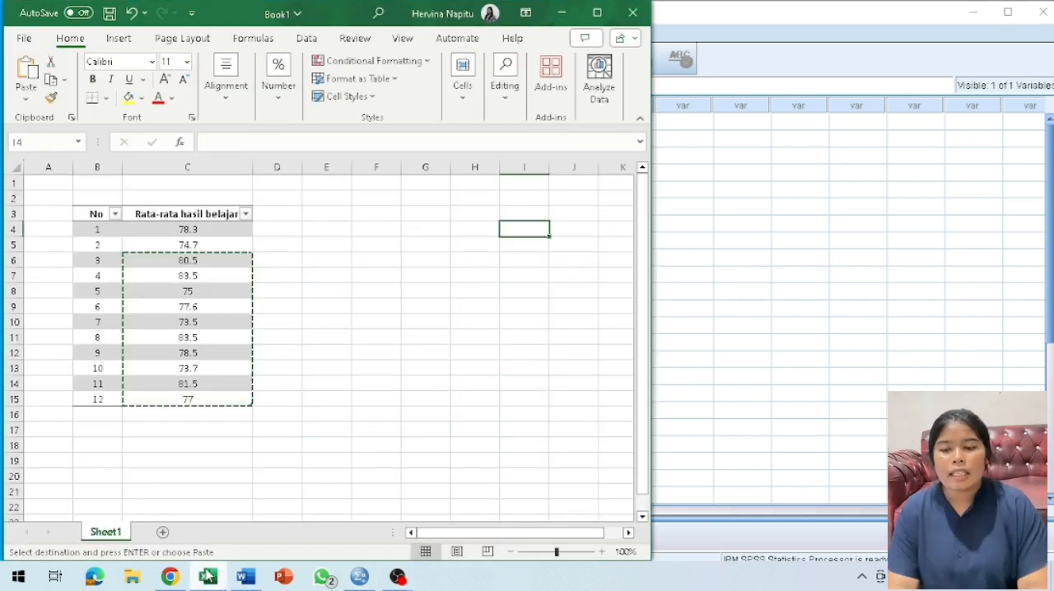
pyautogui.click(189, 229)
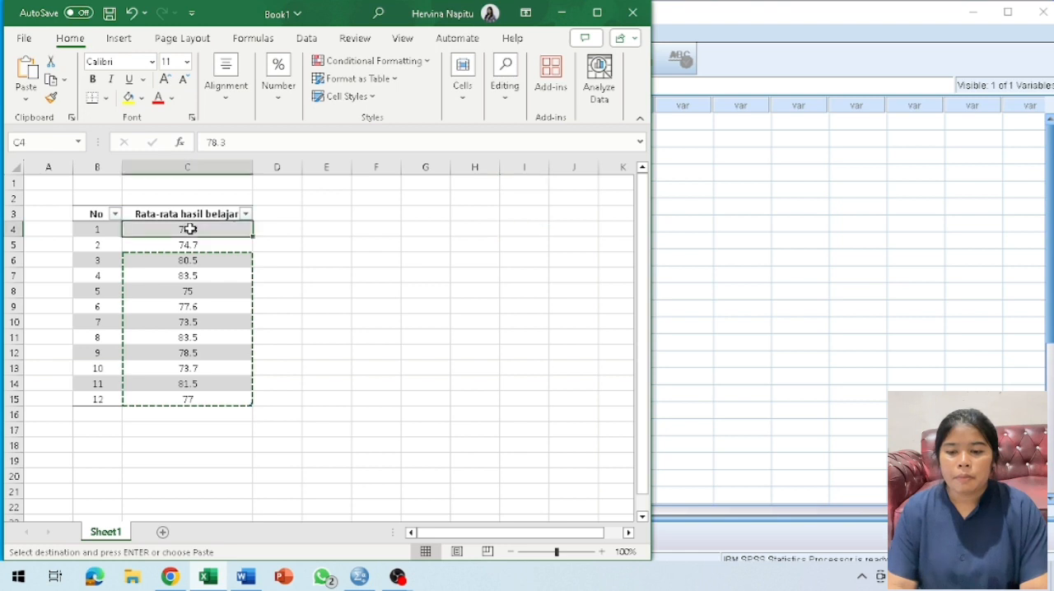
pyautogui.moveTo(189, 229); pyautogui.dragTo(203, 398)
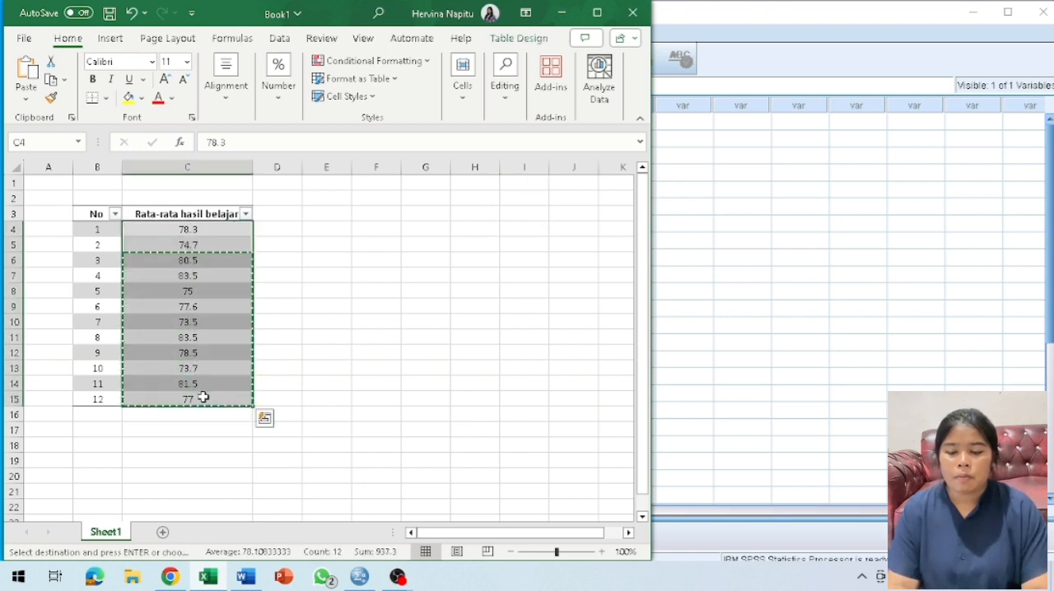
pyautogui.hotkey('ctrl', 'c')
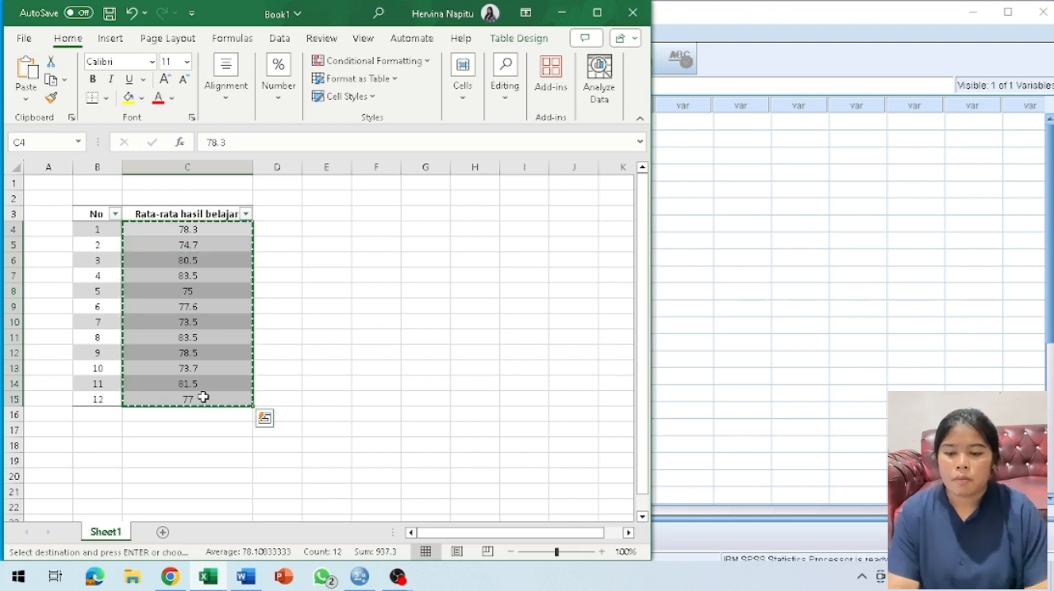
pyautogui.click(210, 580)
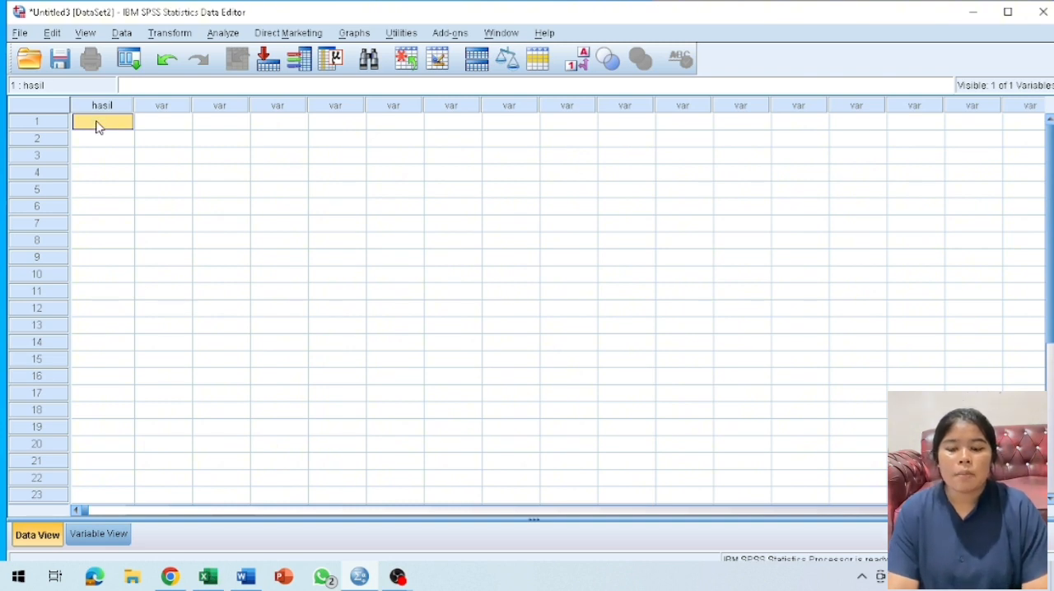
pyautogui.hotkey('ctrl', 'v')
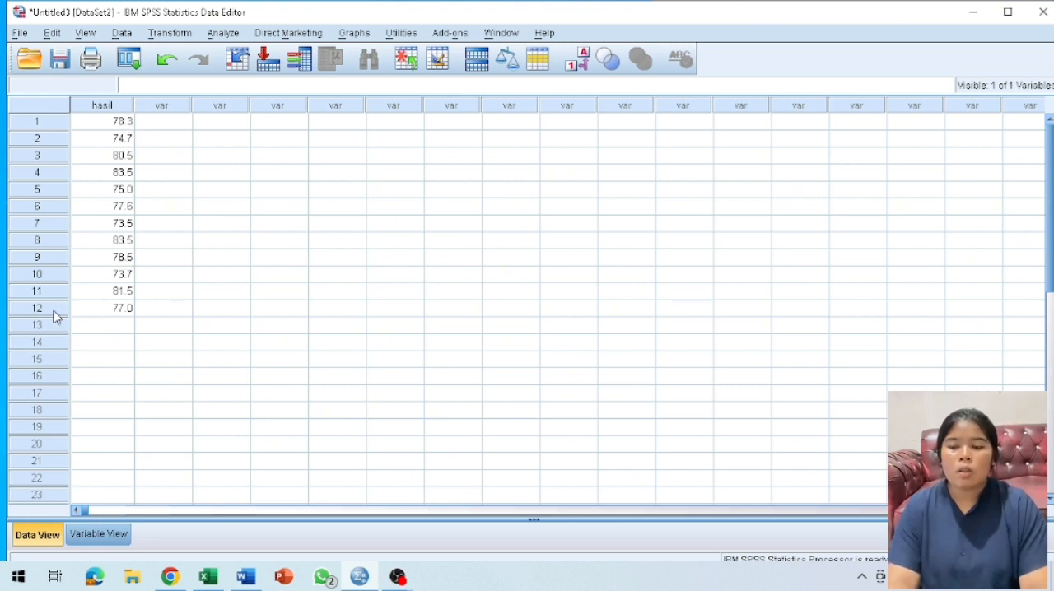
# Run a descriptive Explore analysis with hasil belajar as the dependent variable and normality plots with tests included.
pyautogui.click(219, 35)
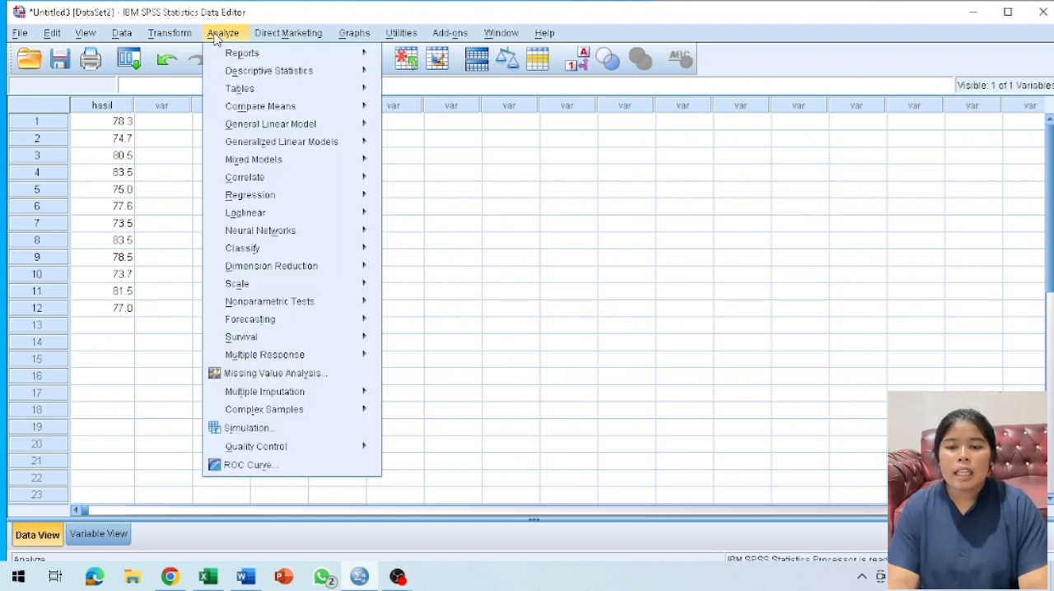
pyautogui.moveTo(258, 69)
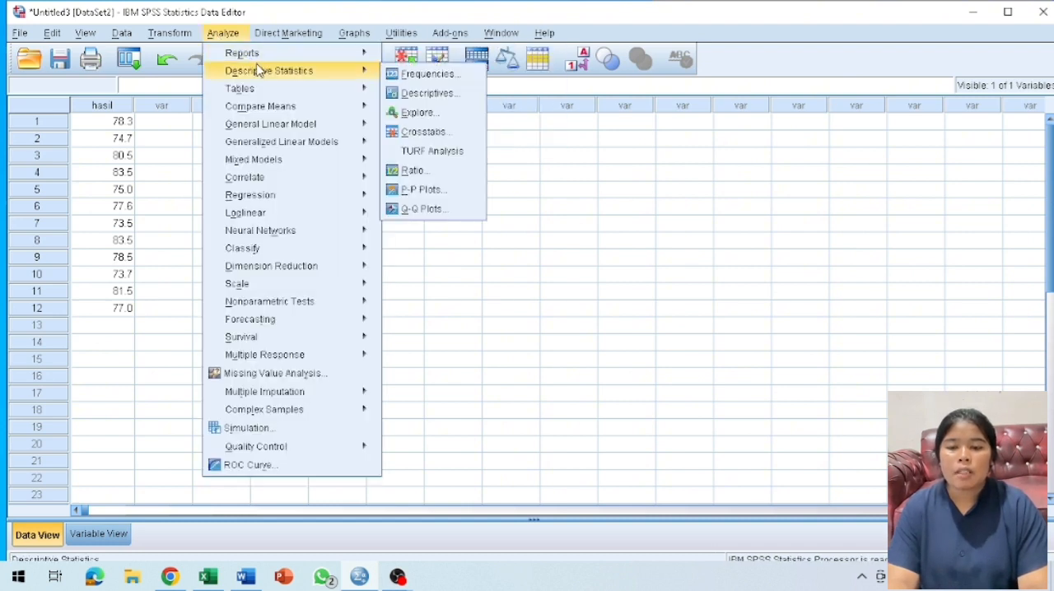
pyautogui.click(416, 112)
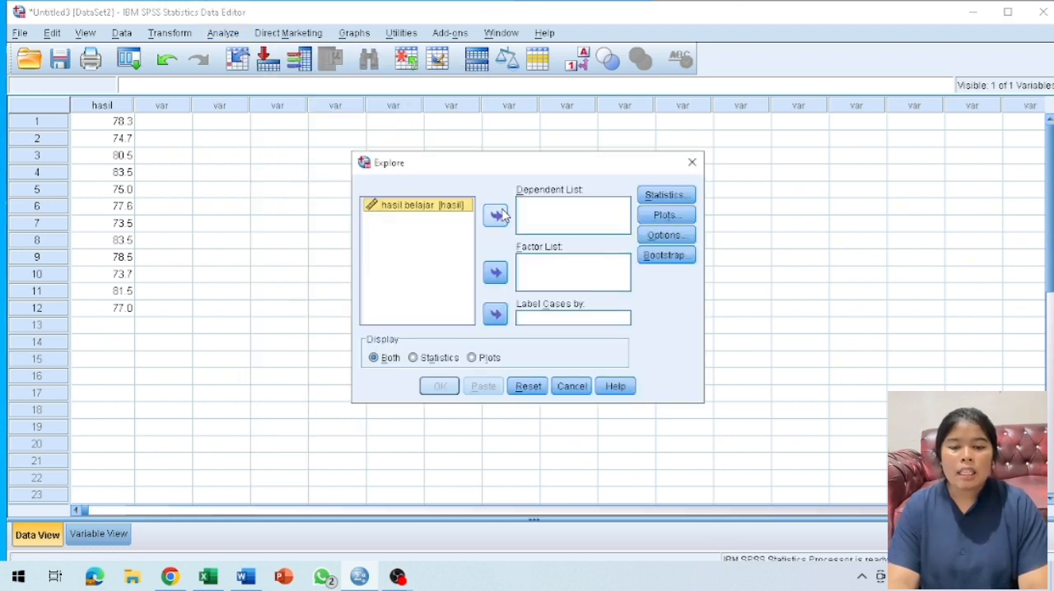
pyautogui.click(501, 215)
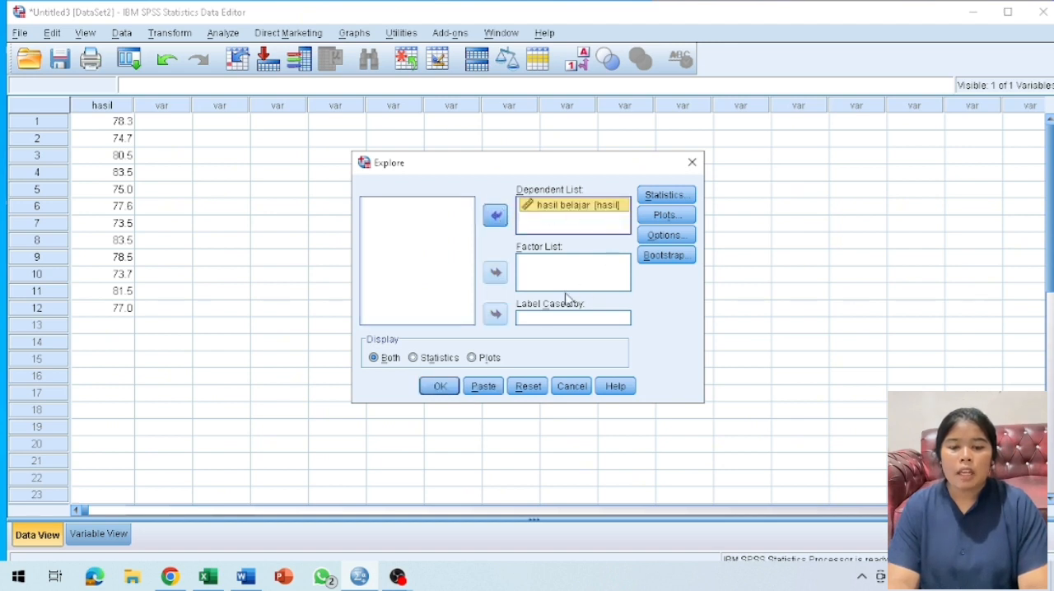
pyautogui.click(670, 216)
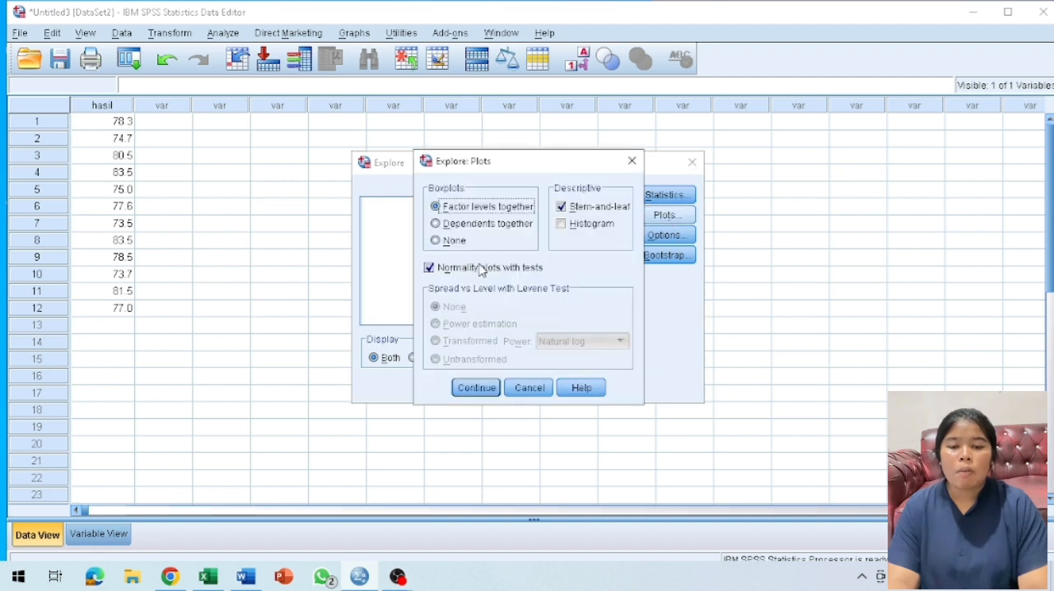
pyautogui.click(476, 388)
pyautogui.click(439, 387)
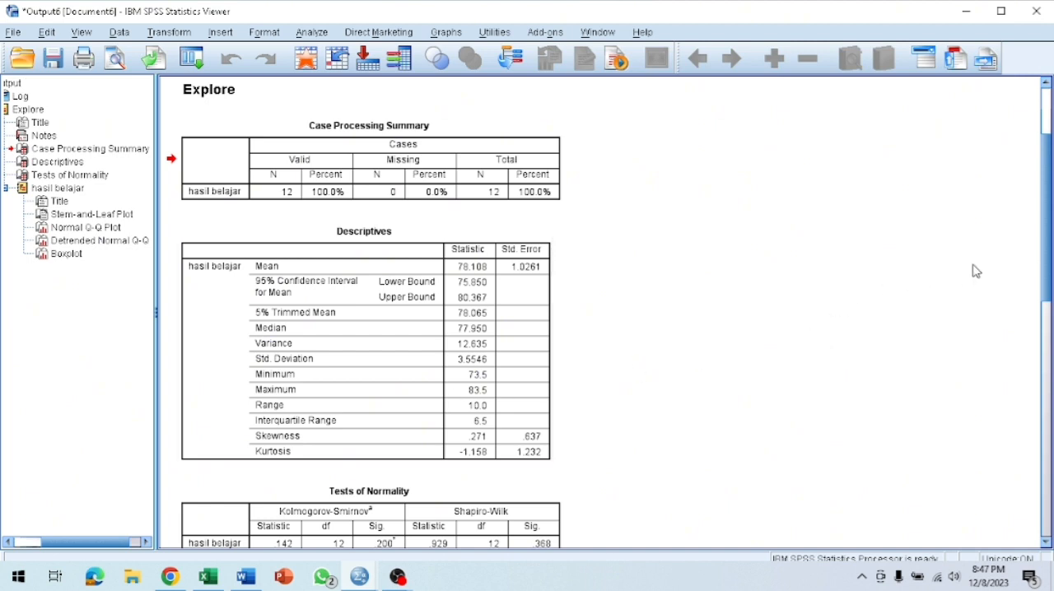
# Switch to the STATISTIKA Word document and compare the Sig. values in the Tests of Normality table with its normality decision rules.
pyautogui.scroll(-3, 1046, 285)
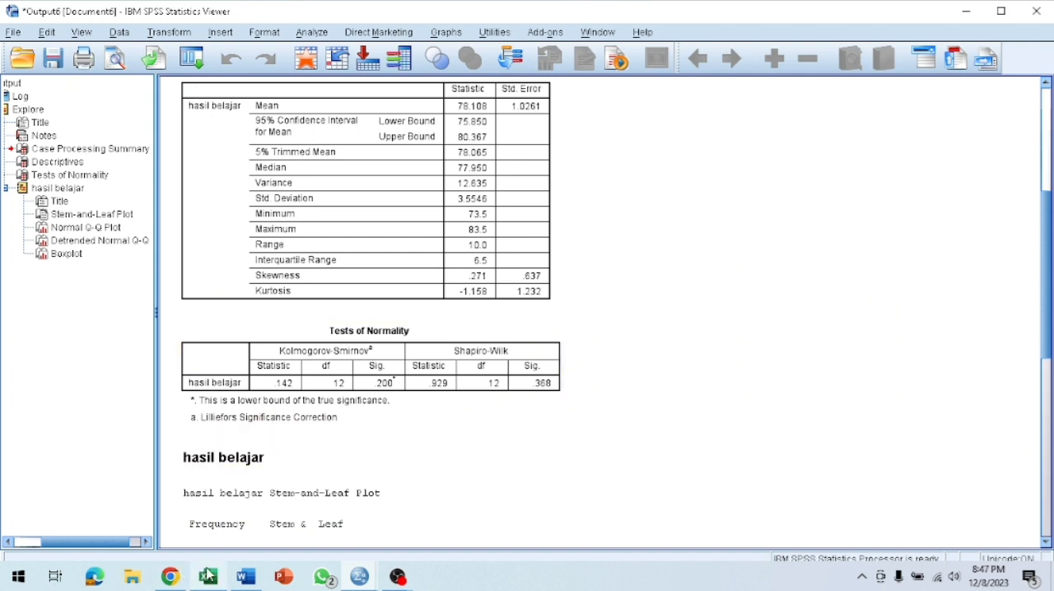
pyautogui.click(246, 579)
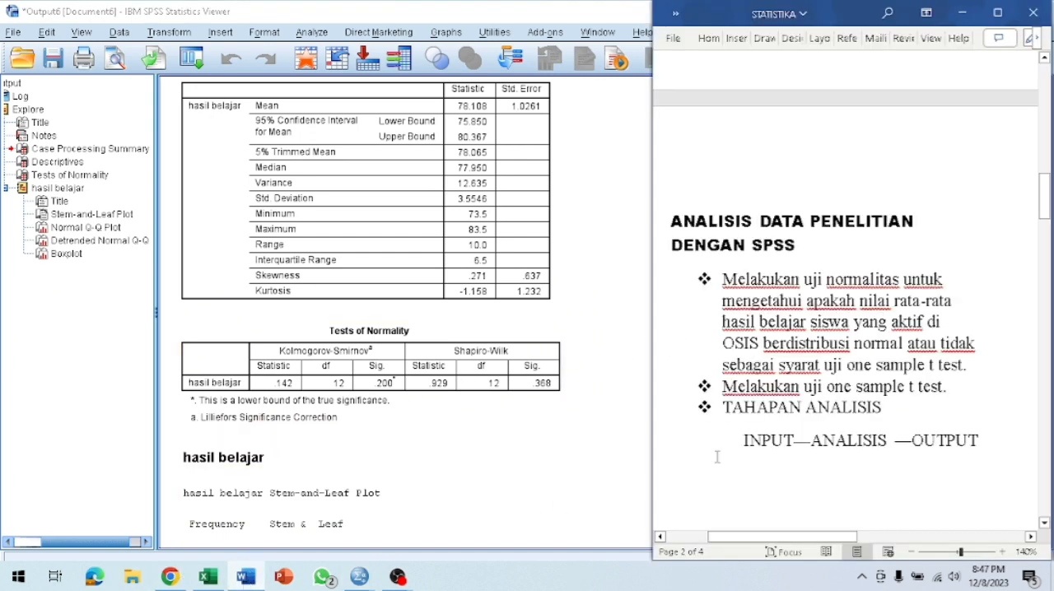
pyautogui.scroll(-6, 717, 457)
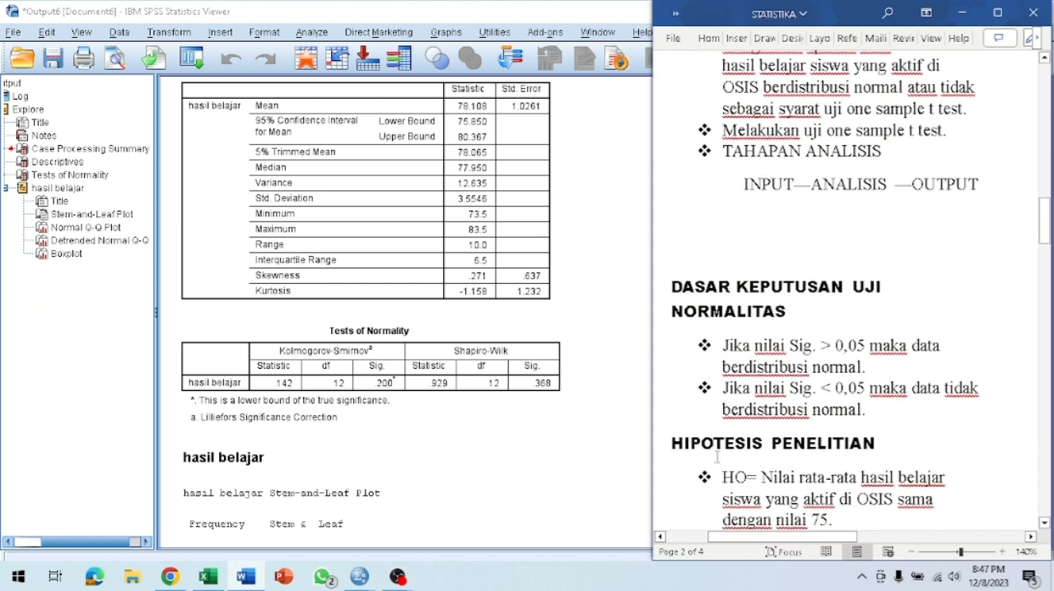
pyautogui.scroll(-3, 718, 458)
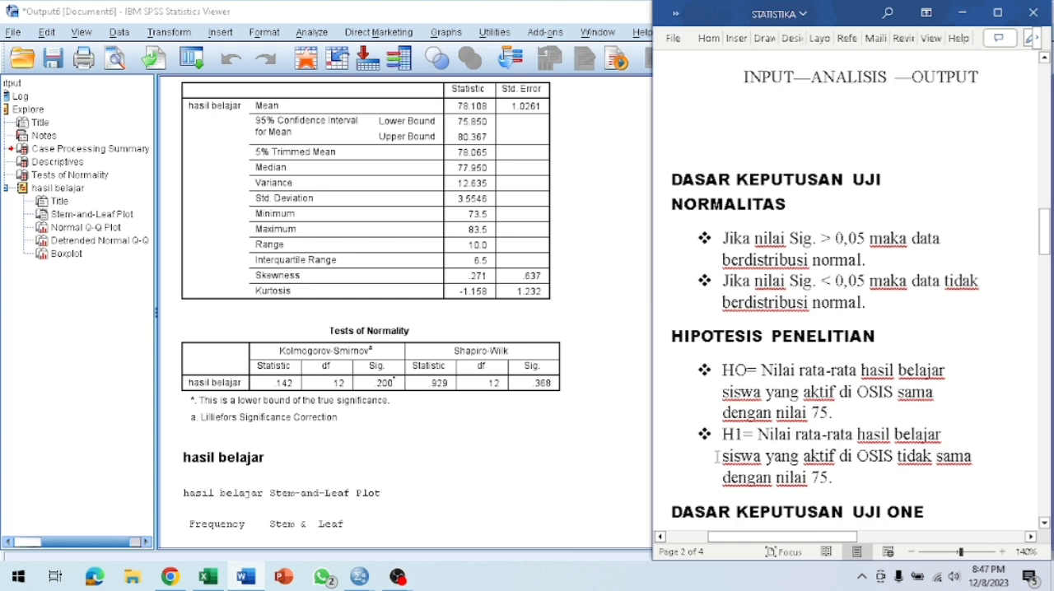
pyautogui.scroll(-1, 717, 457)
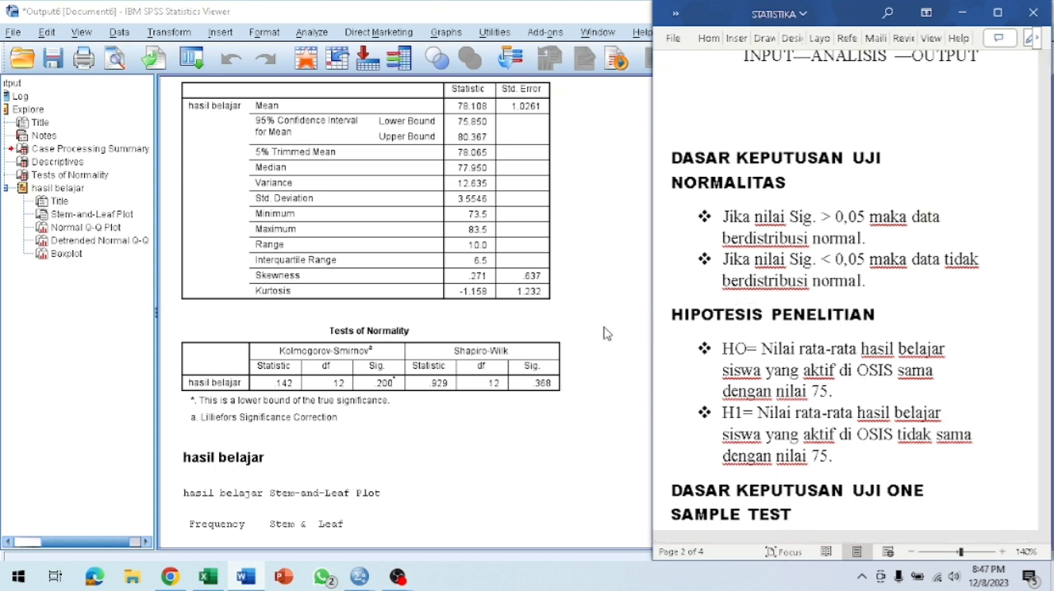
pyautogui.click(530, 363)
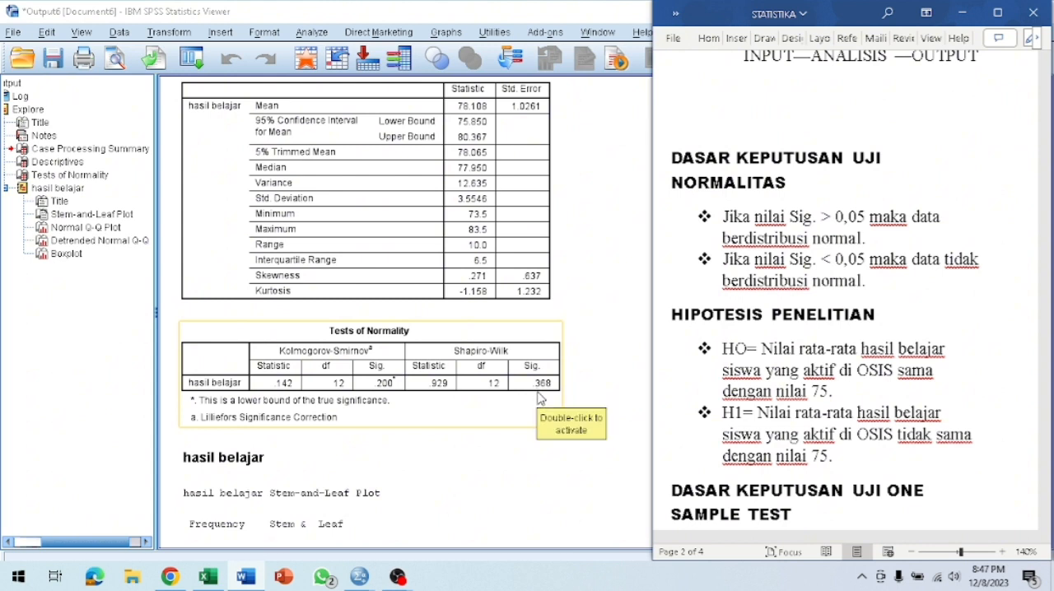
pyautogui.click(610, 374)
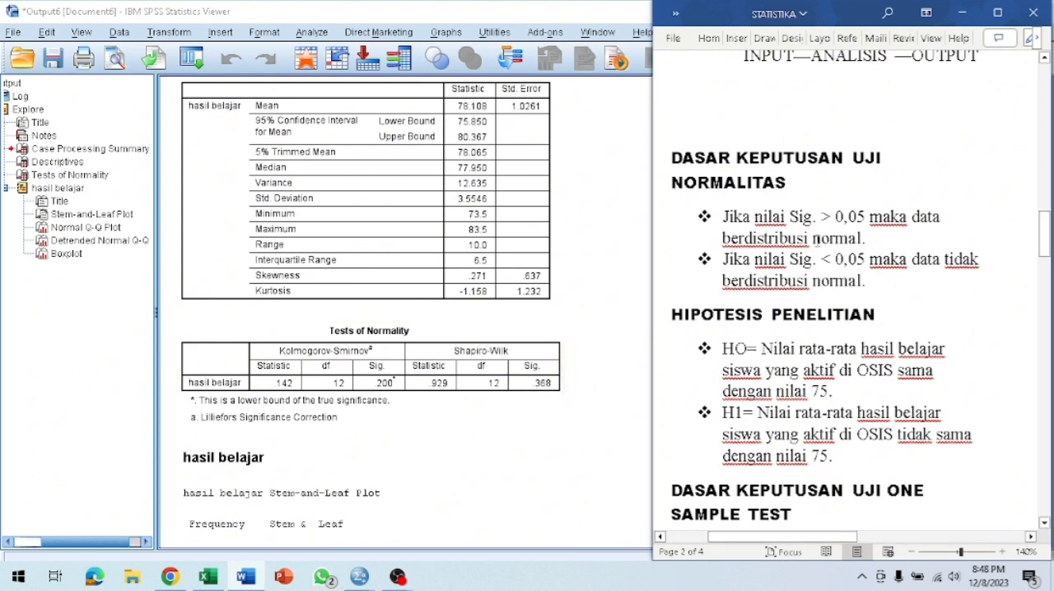
pyautogui.doubleClick(807, 236)
pyautogui.click(812, 224)
pyautogui.click(548, 357)
# Read the HO and H1 research hypotheses about the average learning scores in the Word document.
pyautogui.scroll(-3, 843, 326)
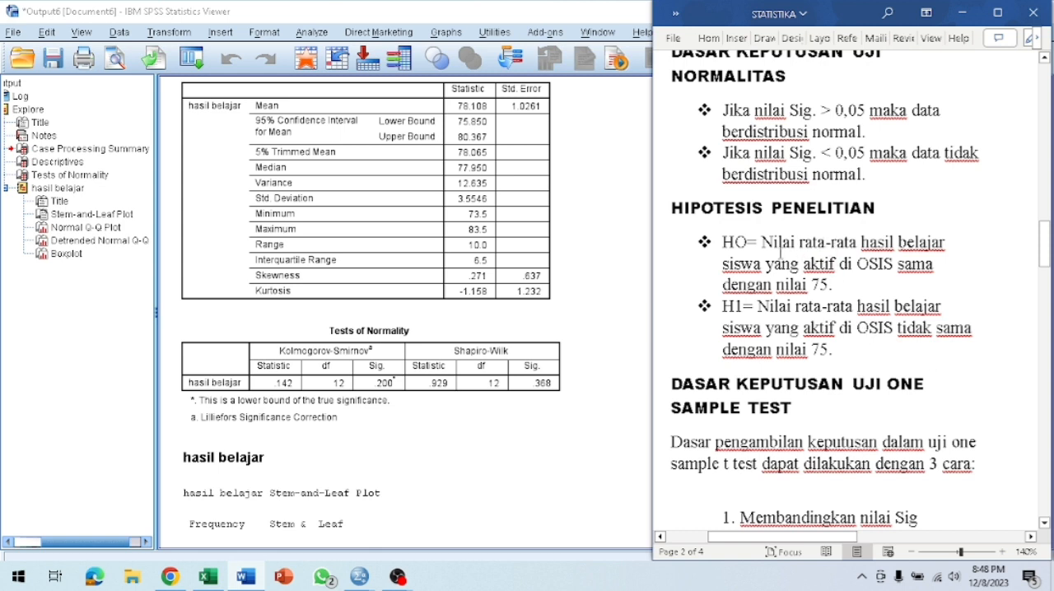
pyautogui.doubleClick(803, 257)
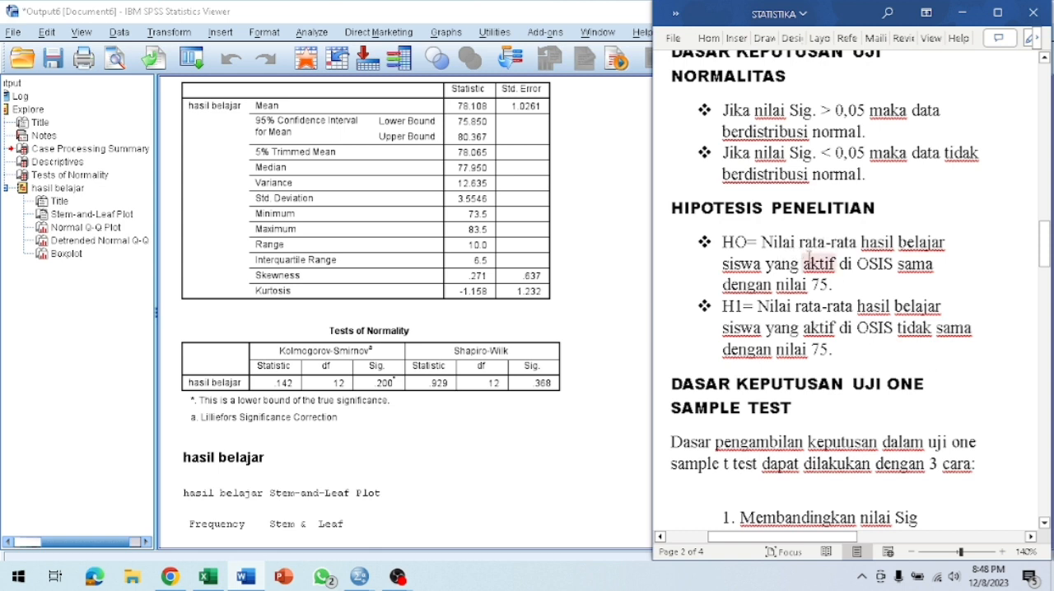
pyautogui.click(832, 285)
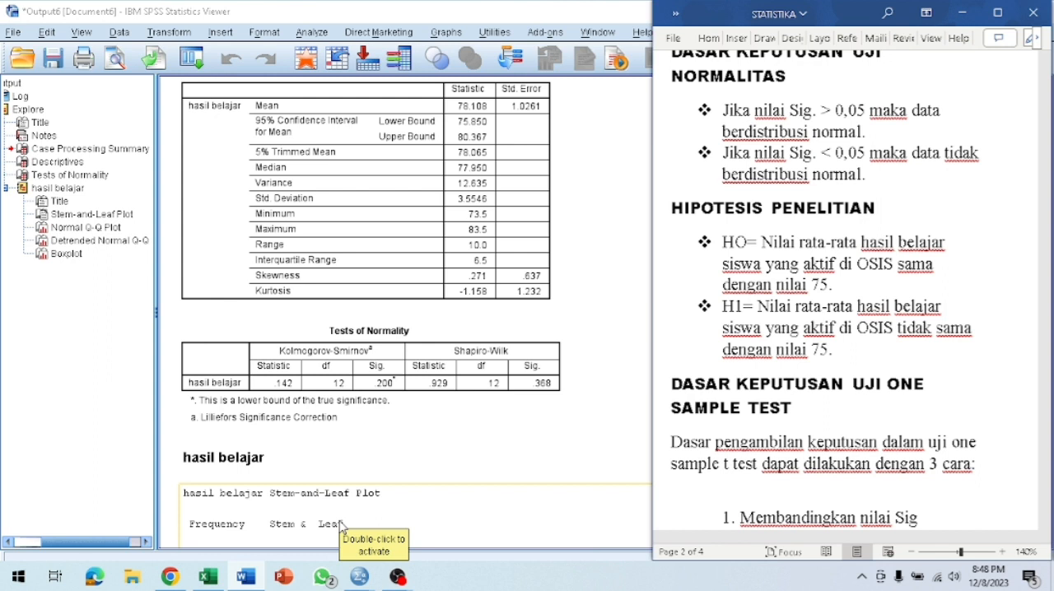
# Return to the SPSS Data Editor and set up a One-Sample T Test on hasil belajar with a test value of 75.
pyautogui.click(249, 579)
pyautogui.moveTo(359, 582)
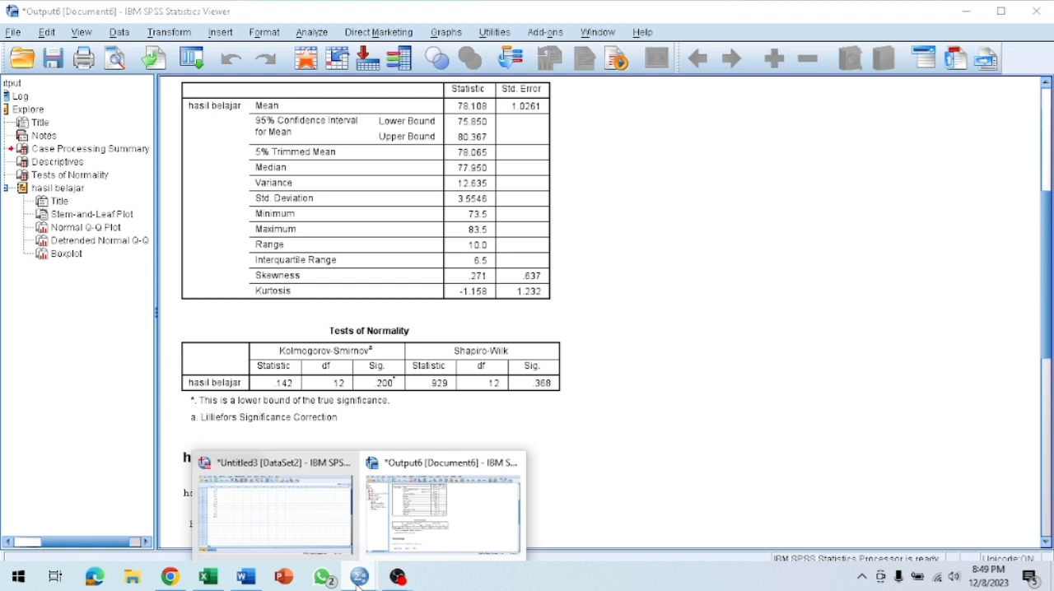
pyautogui.click(301, 539)
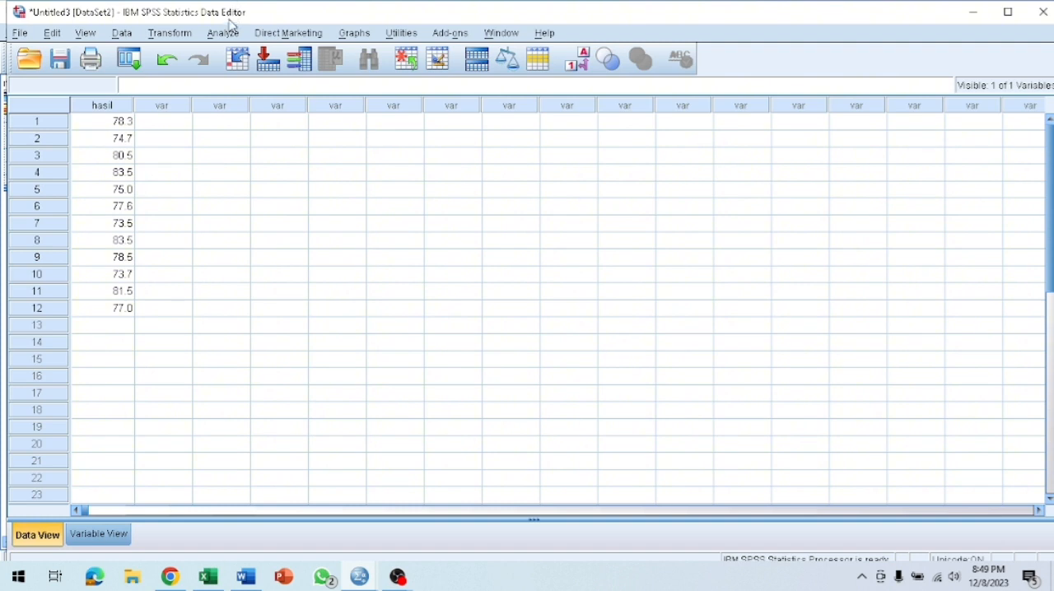
pyautogui.click(232, 39)
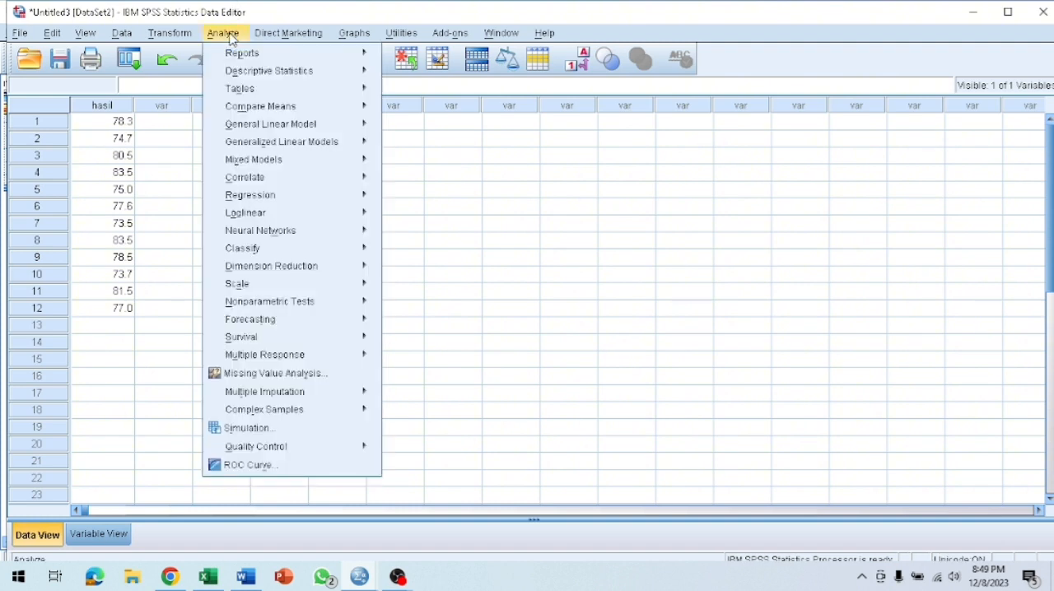
pyautogui.moveTo(286, 110)
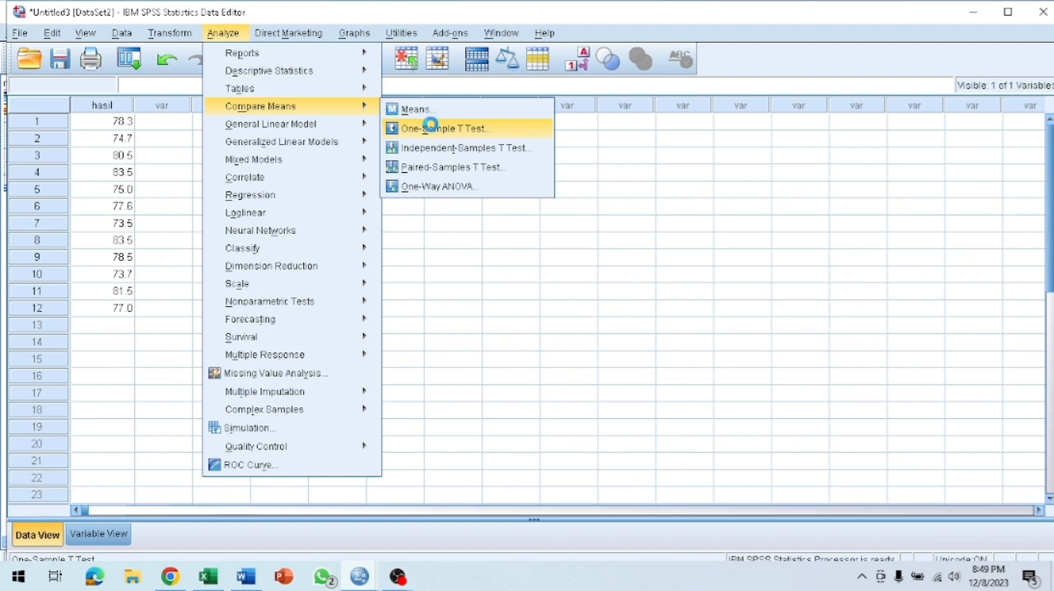
pyautogui.click(434, 130)
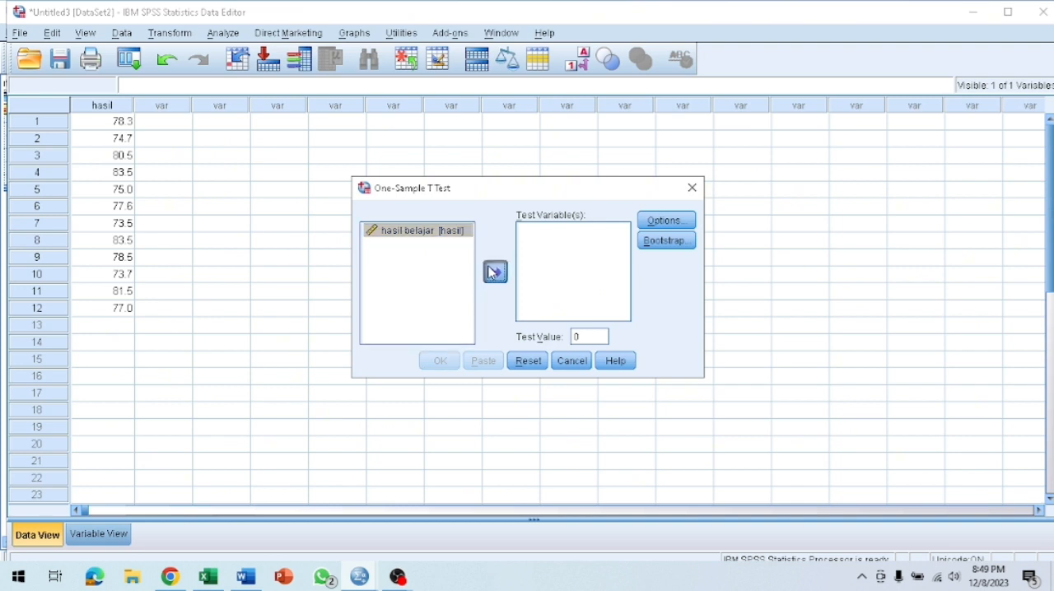
pyautogui.click(495, 273)
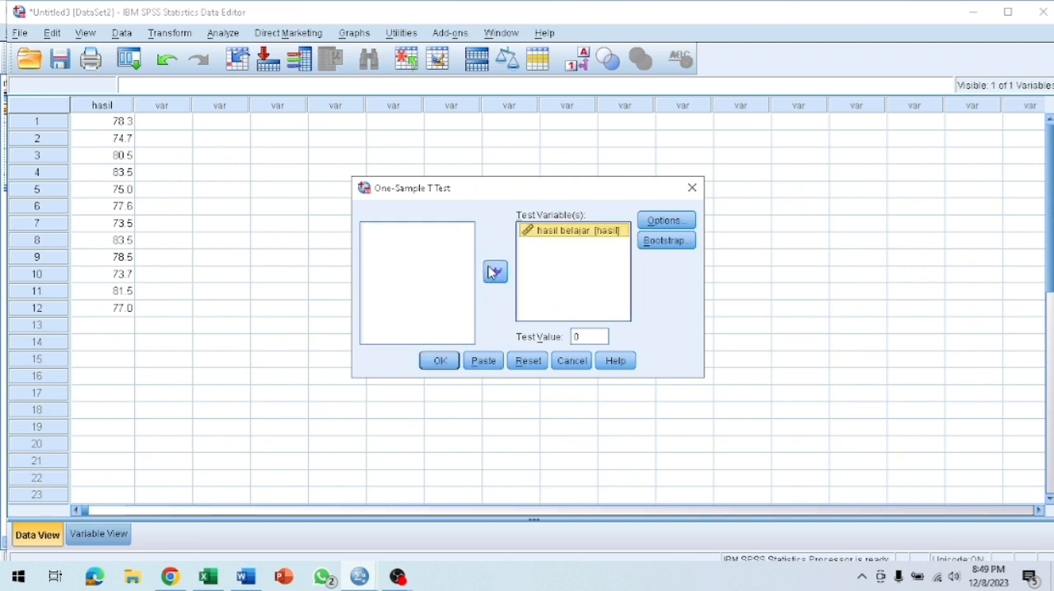
pyautogui.doubleClick(590, 336)
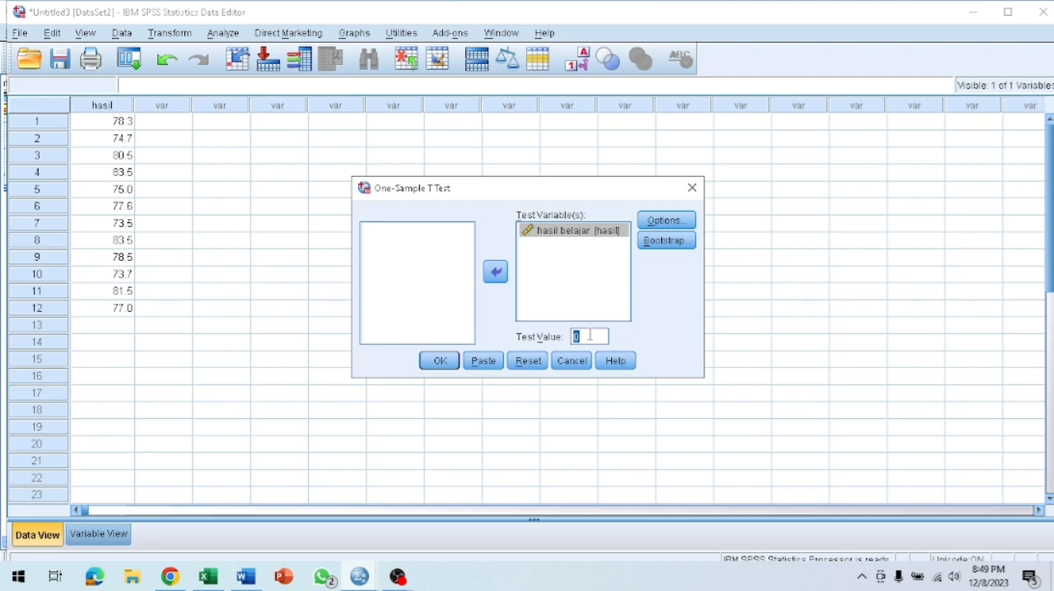
pyautogui.write('5')
# Accept the 95% confidence interval with cases excluded analysis by analysis, and run the t-test.
pyautogui.click(645, 222)
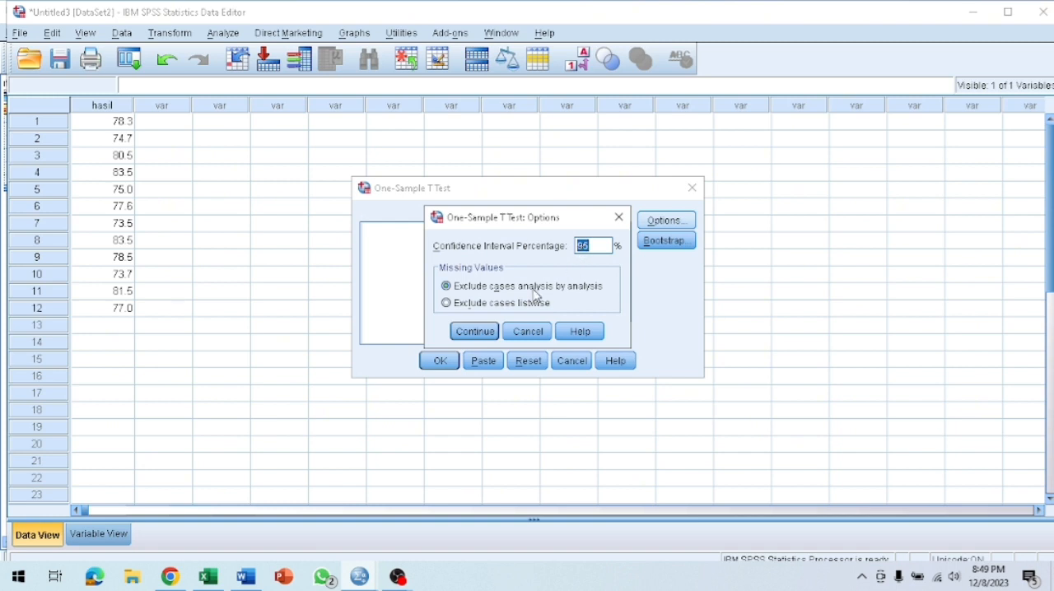
pyautogui.click(482, 339)
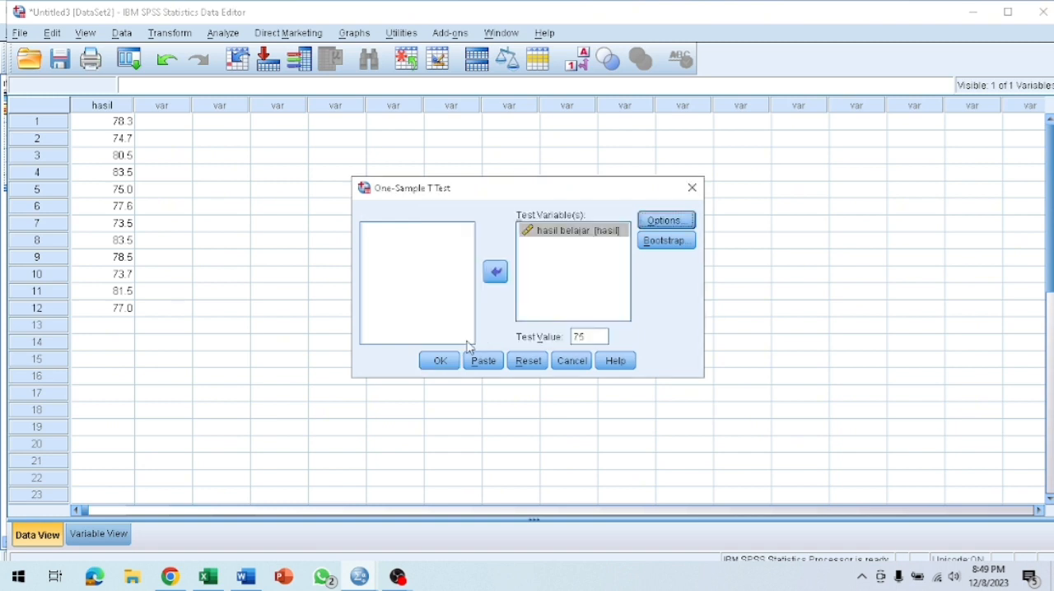
pyautogui.click(438, 367)
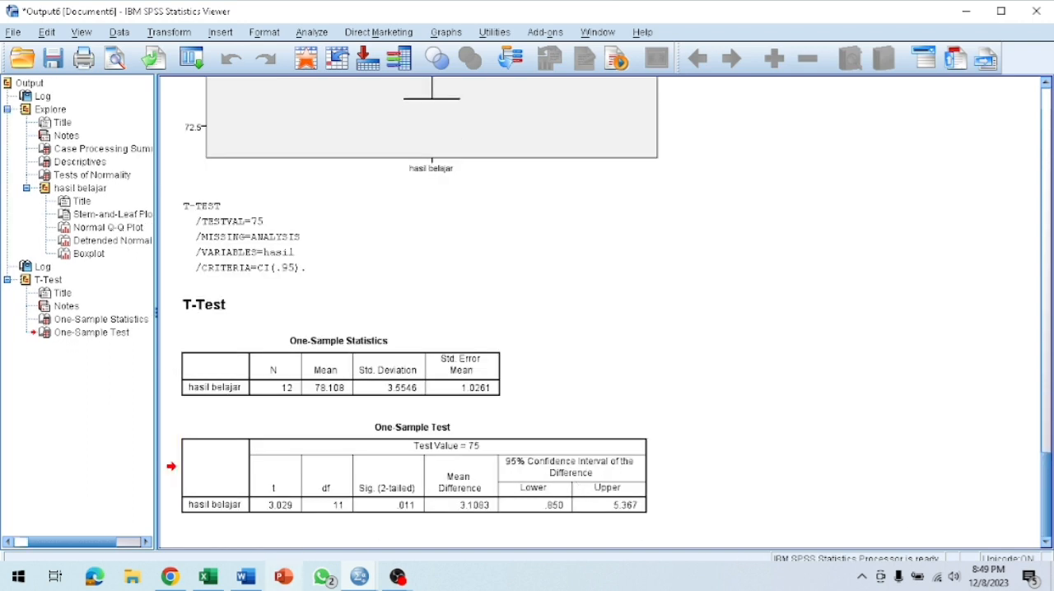
# Switch to the Word document and change the number of decision methods in the one sample t test introduction to 2.
pyautogui.click(262, 582)
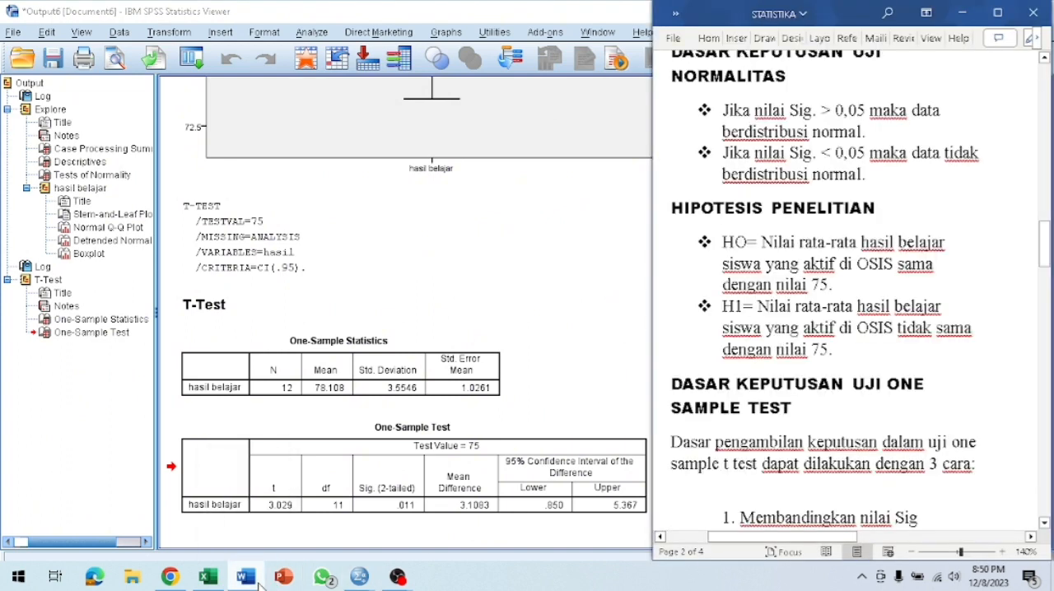
pyautogui.doubleClick(827, 333)
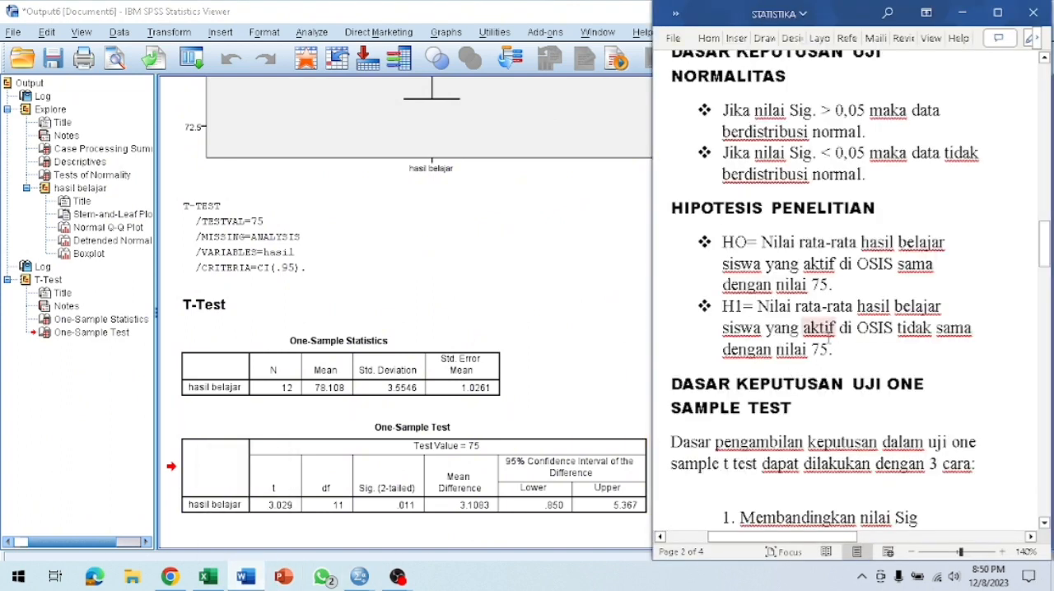
pyautogui.scroll(-10, 828, 346)
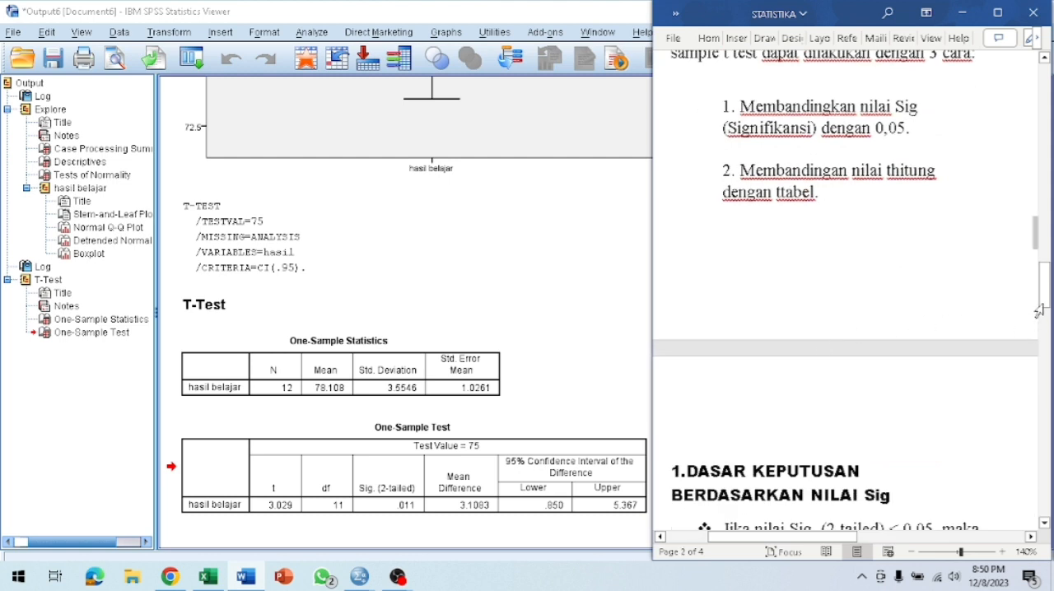
pyautogui.moveTo(1037, 285); pyautogui.dragTo(1036, 270)
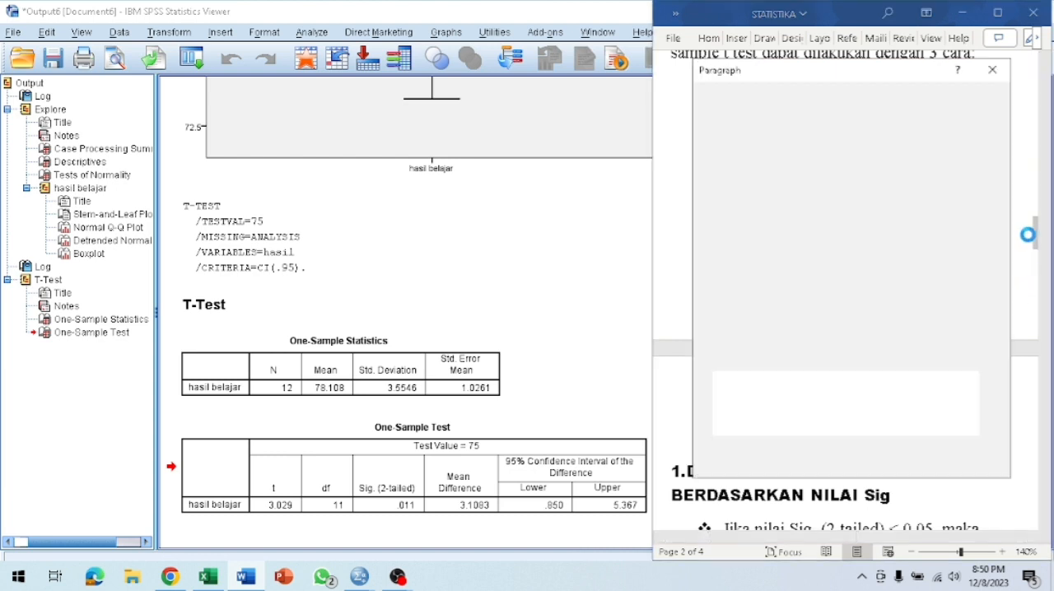
pyautogui.click(992, 70)
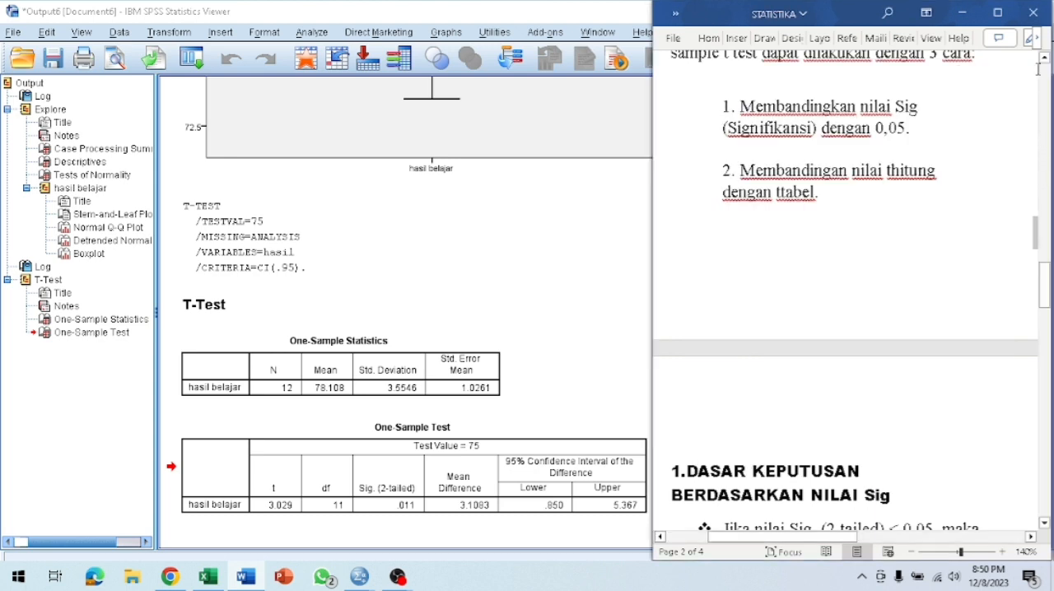
pyautogui.moveTo(1048, 265)
pyautogui.mouseDown()
pyautogui.moveTo(1048, 277)
pyautogui.moveTo(1044, 266)
pyautogui.mouseUp()
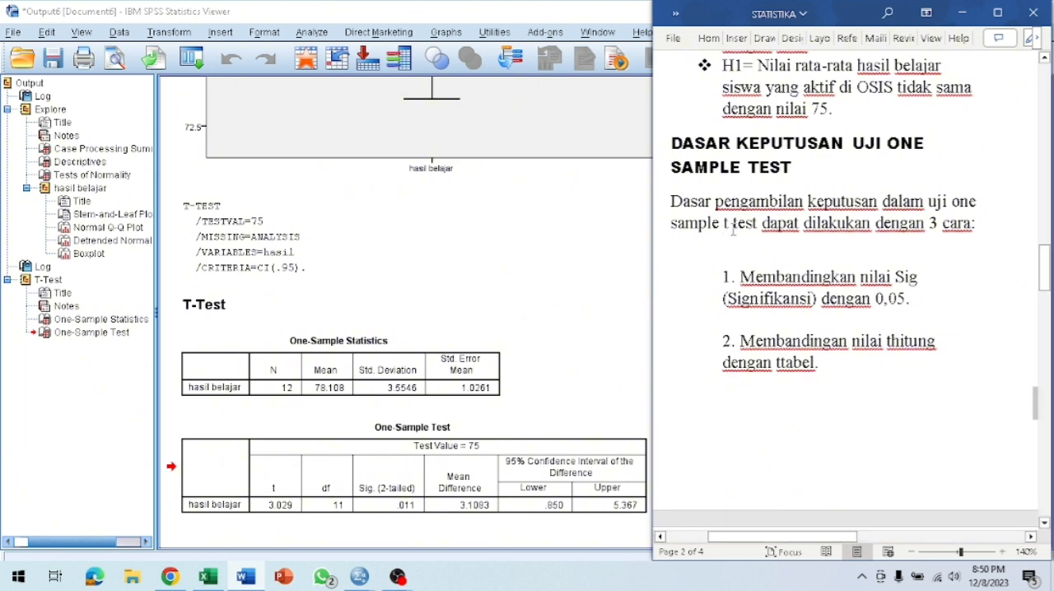
pyautogui.click(939, 223)
pyautogui.press('BackSpace')
pyautogui.write('2')
# Compare the One-Sample Test output with the document's decision rules for the Sig. (2-tailed) value and for thitung against ttabel.
pyautogui.moveTo(1046, 287); pyautogui.dragTo(1048, 333)
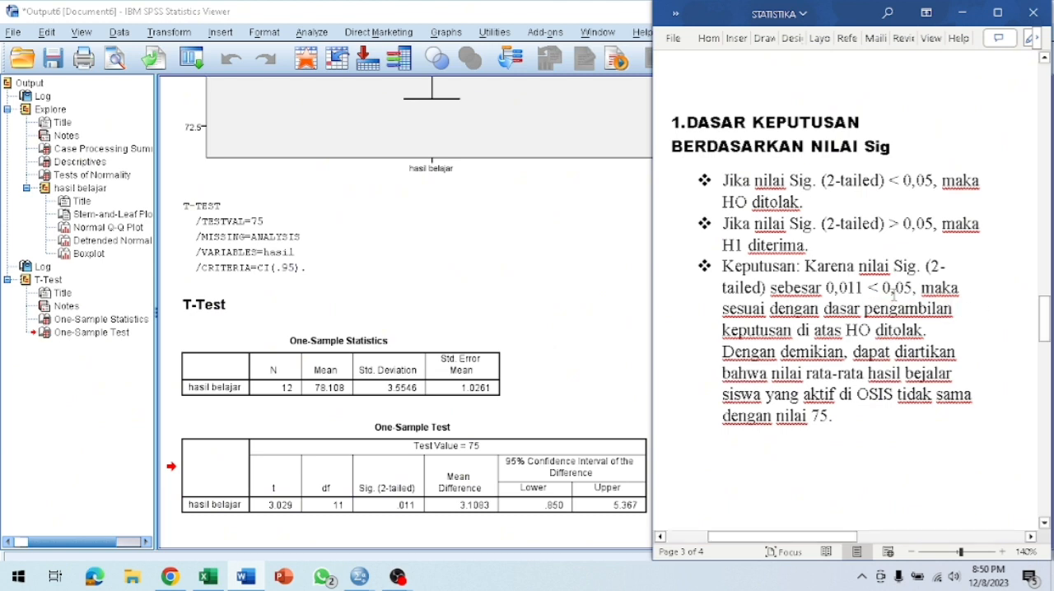
pyautogui.doubleClick(793, 245)
pyautogui.moveTo(1045, 323); pyautogui.dragTo(1047, 364)
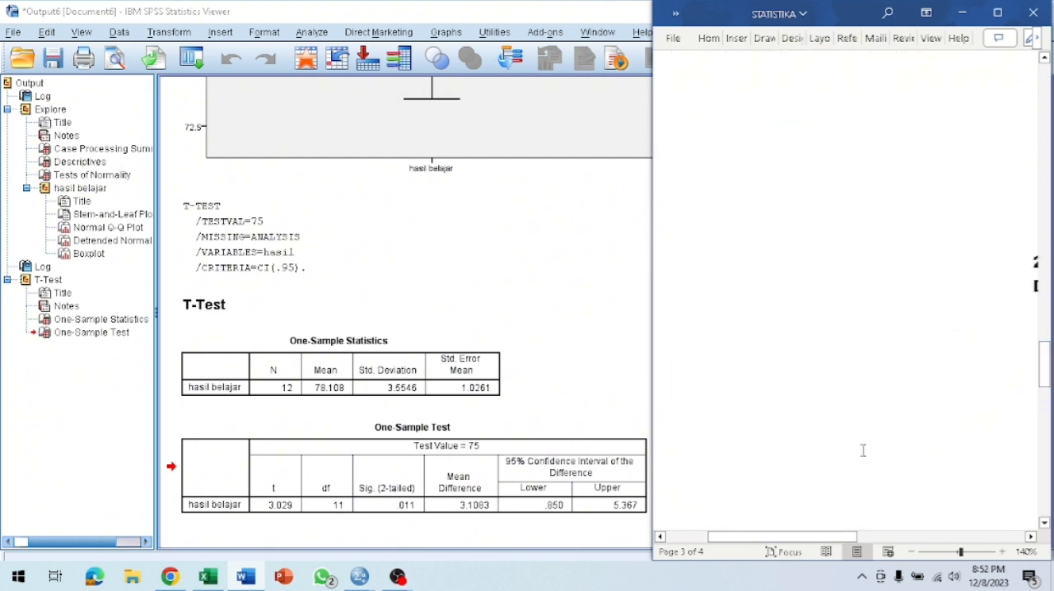
pyautogui.moveTo(815, 539); pyautogui.dragTo(1030, 529)
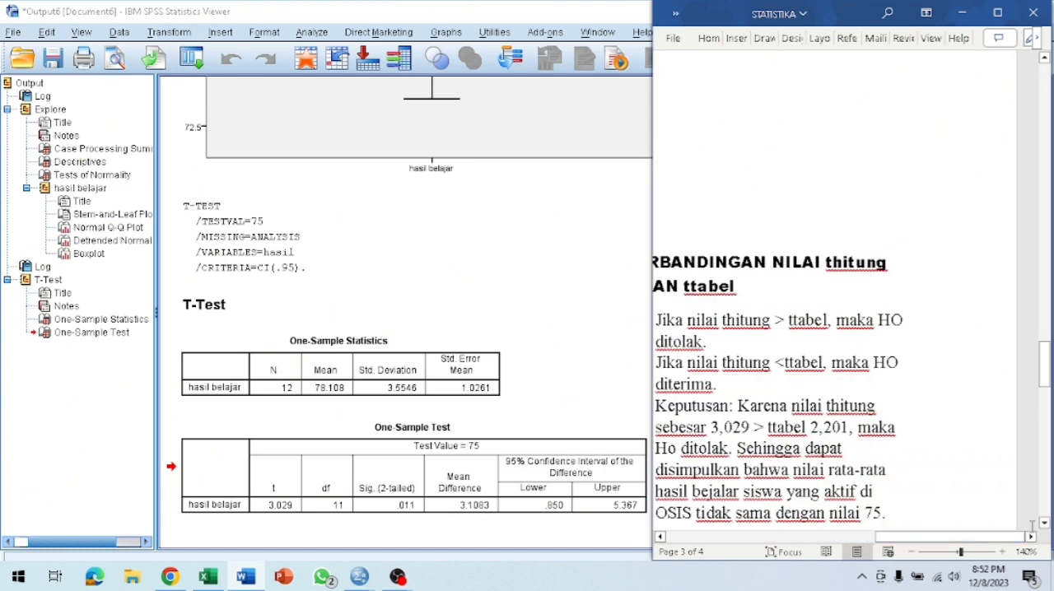
pyautogui.moveTo(996, 540); pyautogui.dragTo(960, 541)
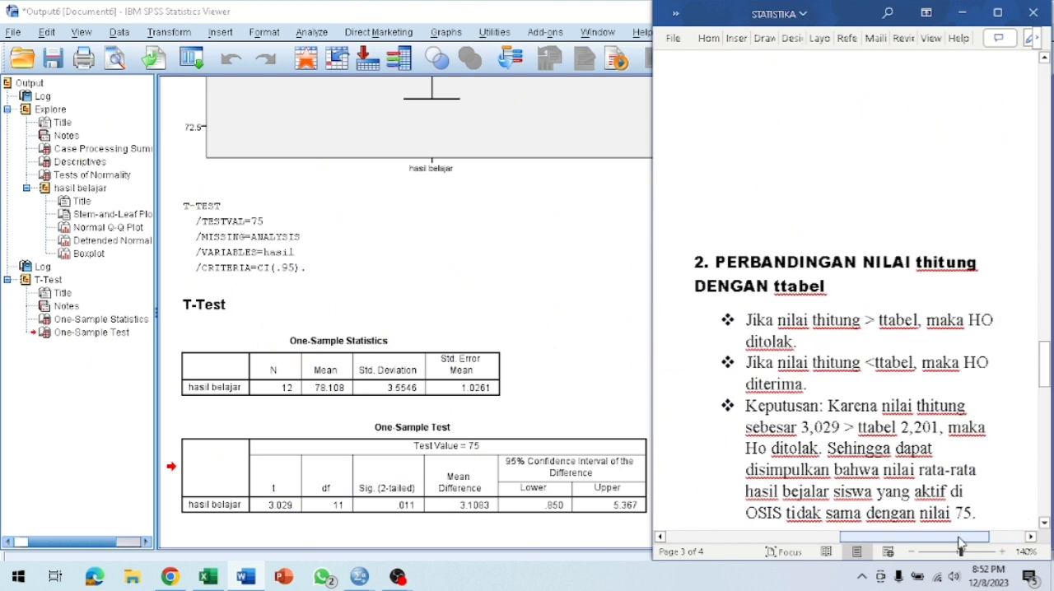